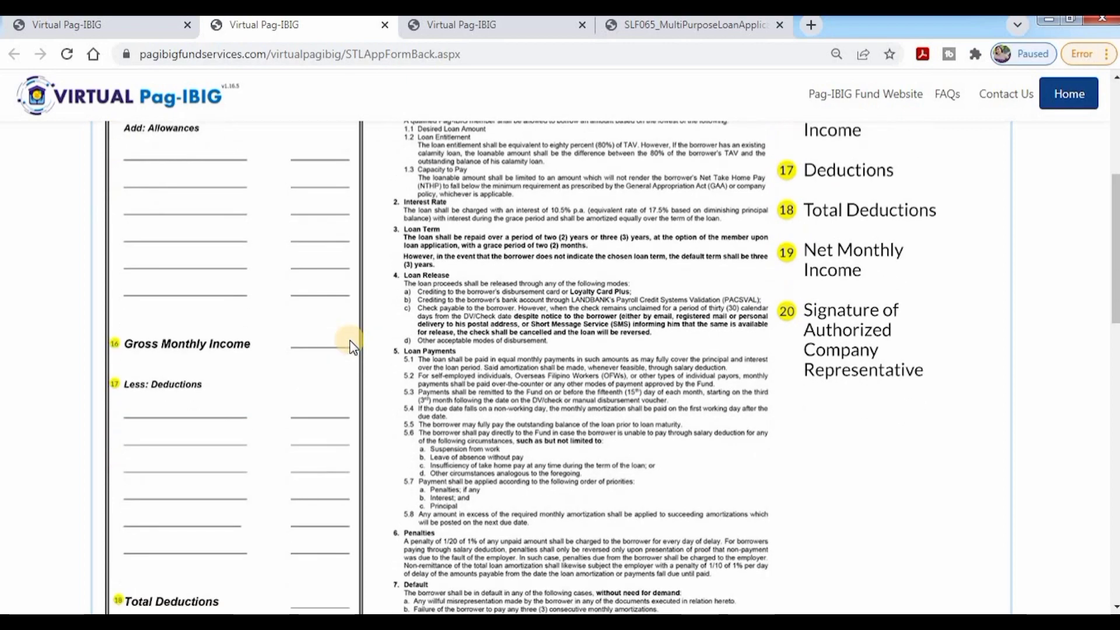
- On the loan requirements reminder page, view the sample valid ID
scroll(350, 344, "down", 1)
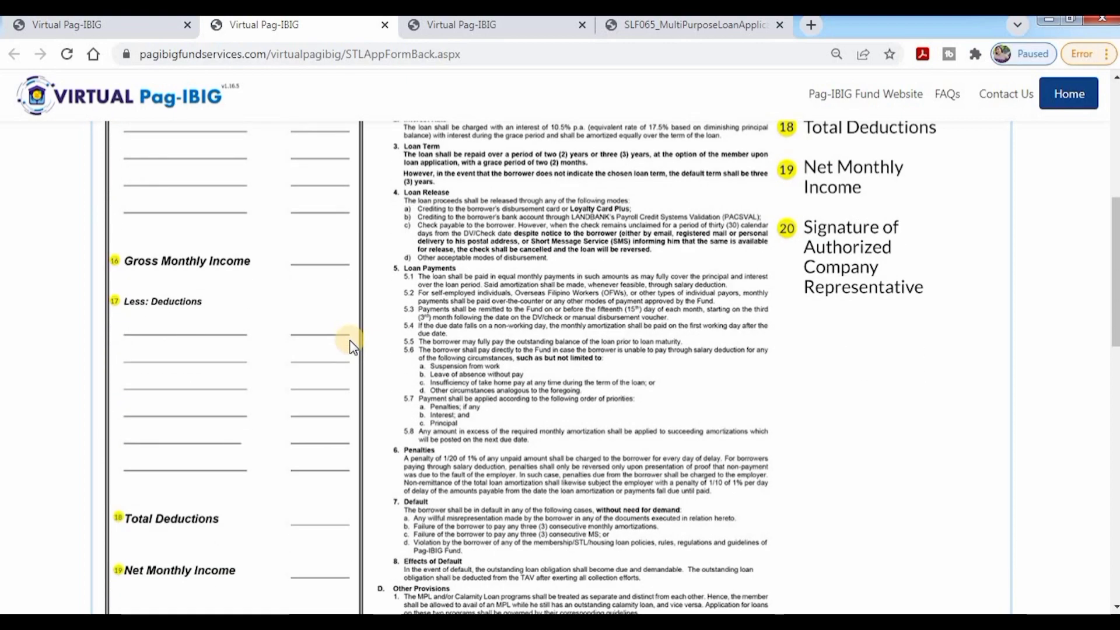
scroll(350, 345, "down", 3)
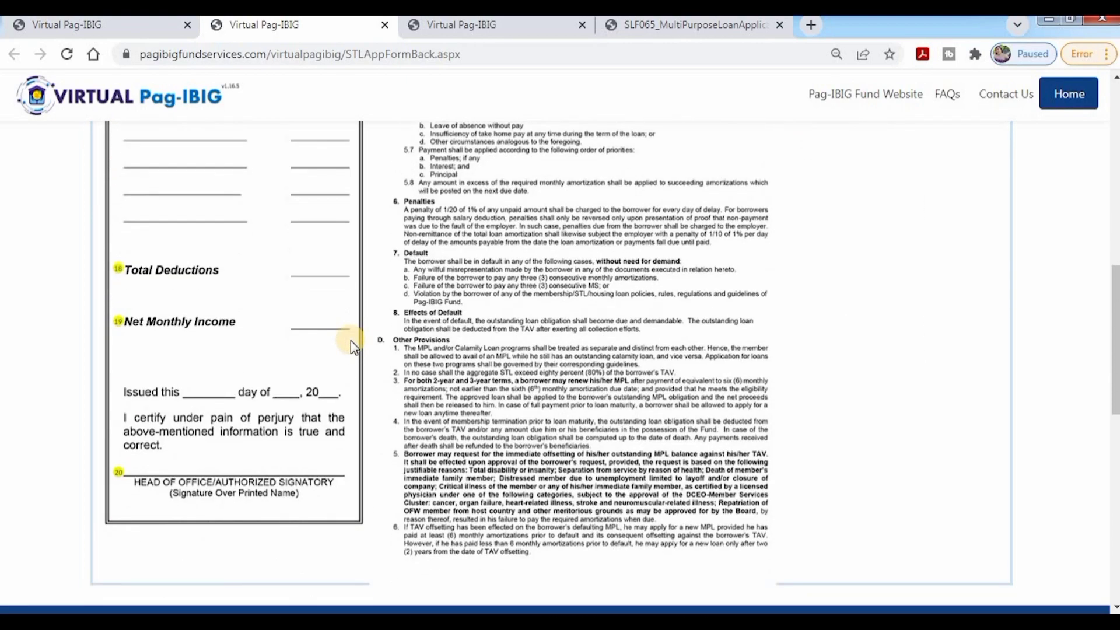
scroll(352, 340, "up", 9)
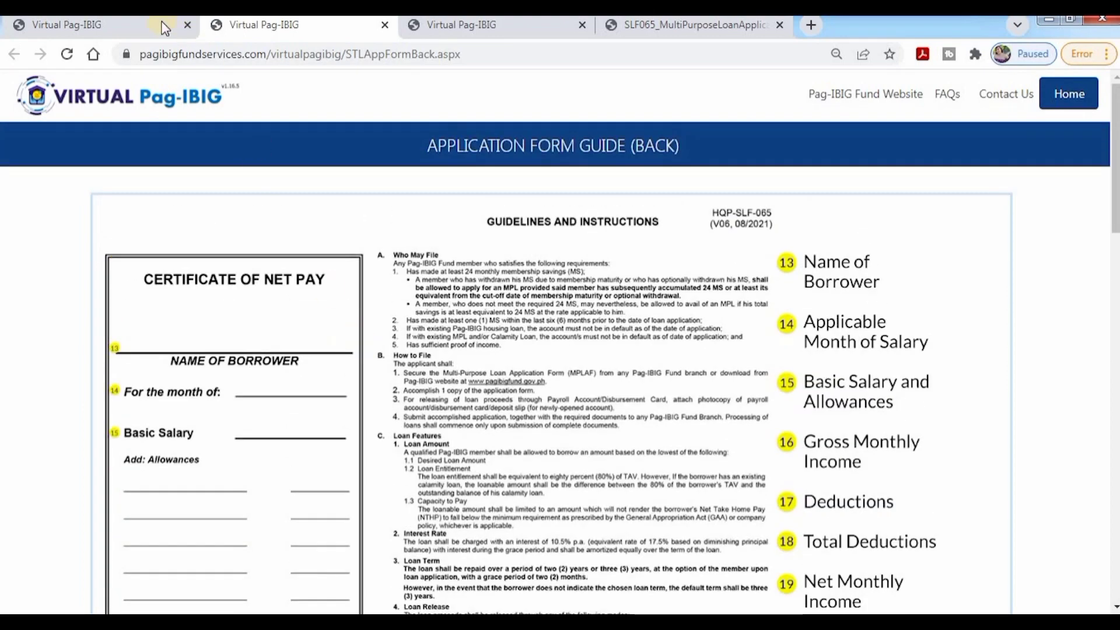
left_click(163, 25)
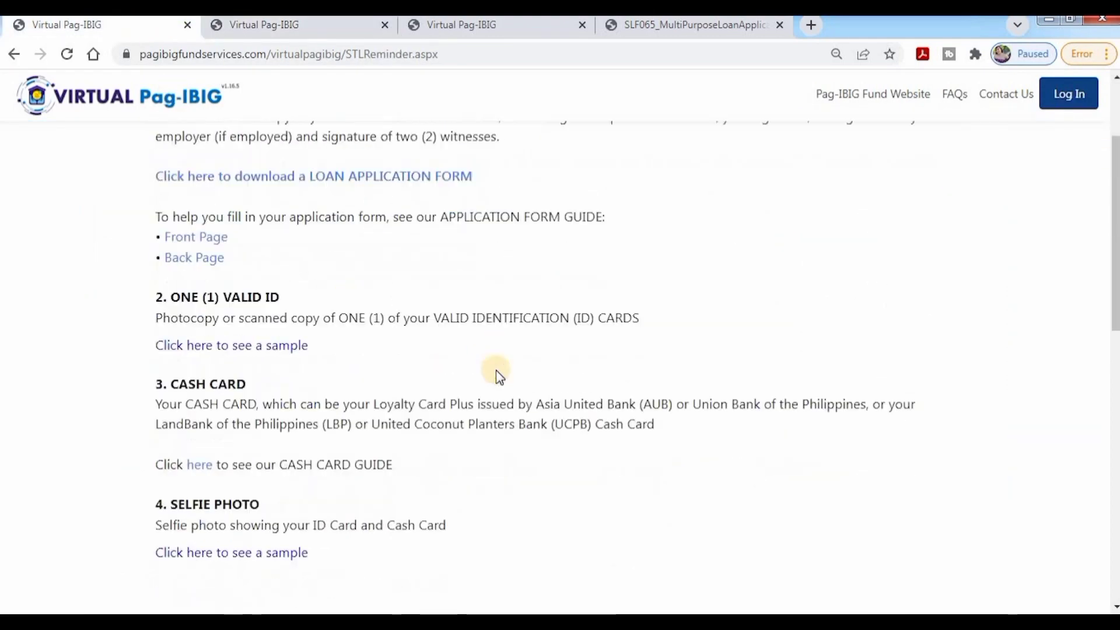
scroll(495, 370, "down", 1)
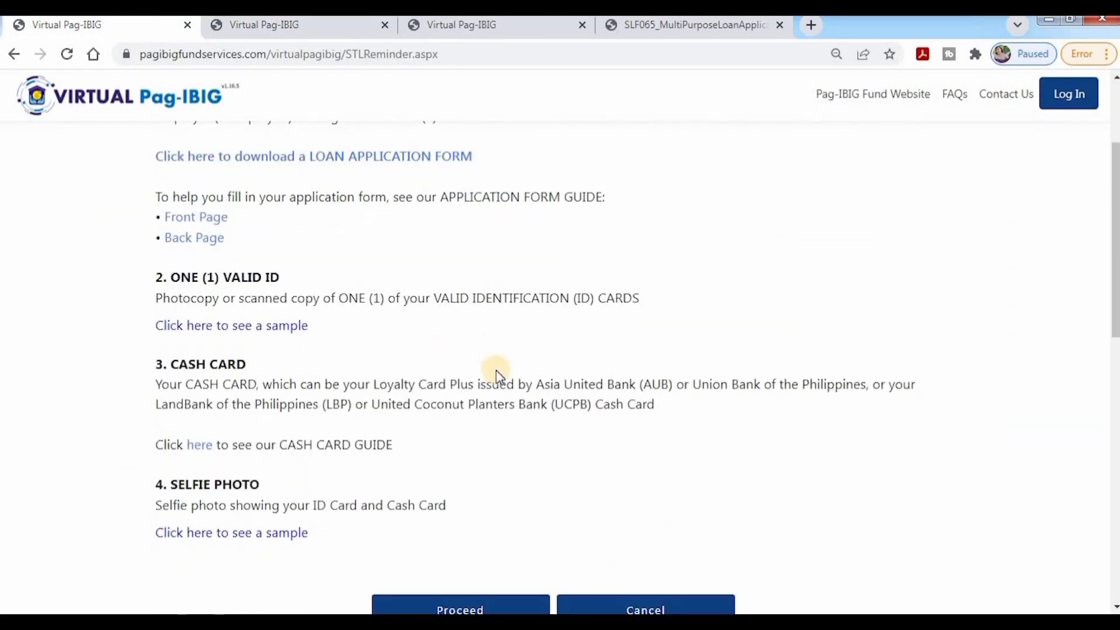
left_click(239, 327)
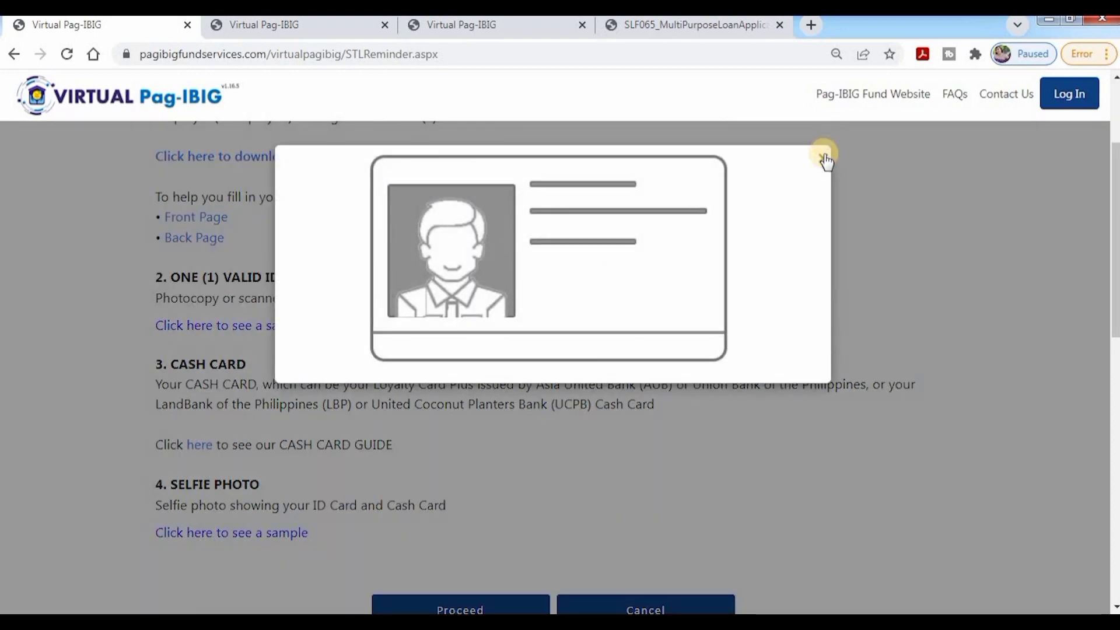
- Close the ID preview and open the Cash Card Guide of accepted bank cash cards
left_click(825, 157)
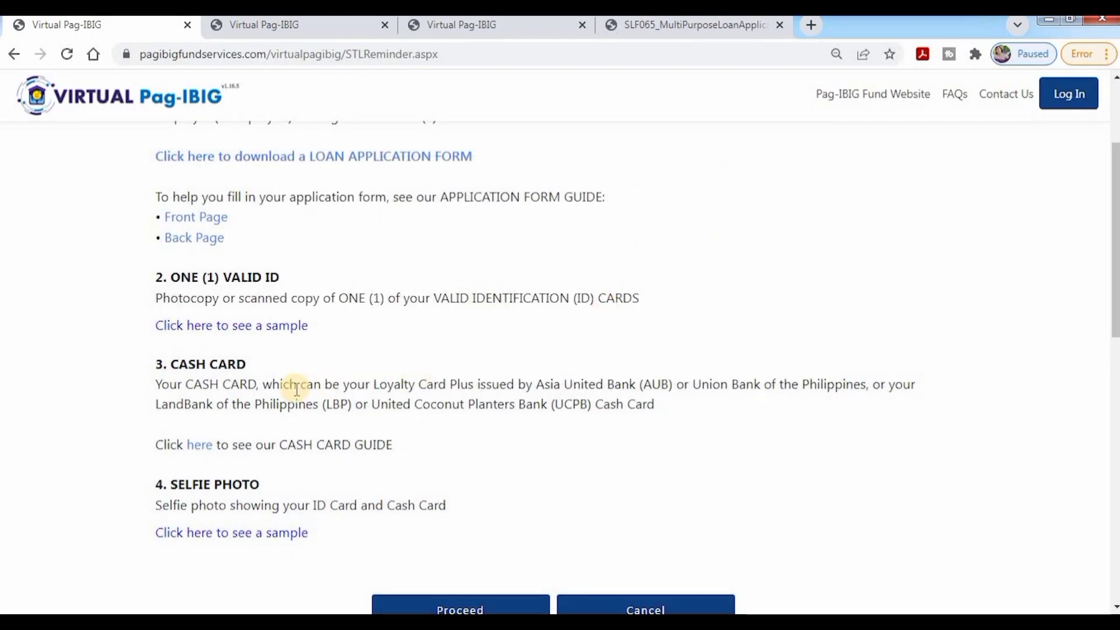
scroll(297, 389, "down", 1)
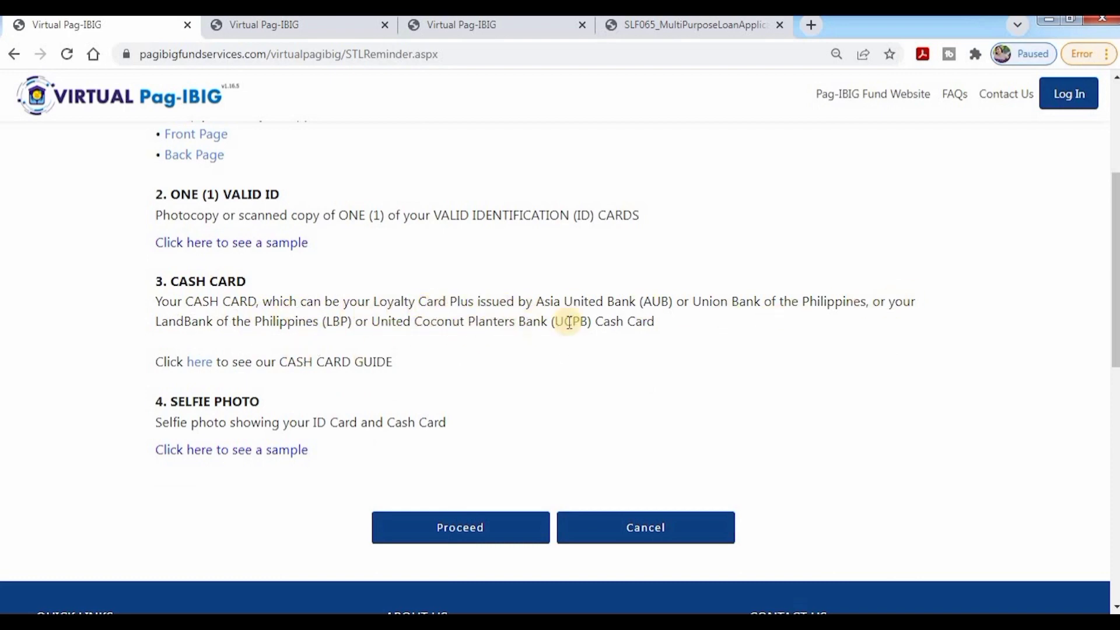
left_click(203, 361)
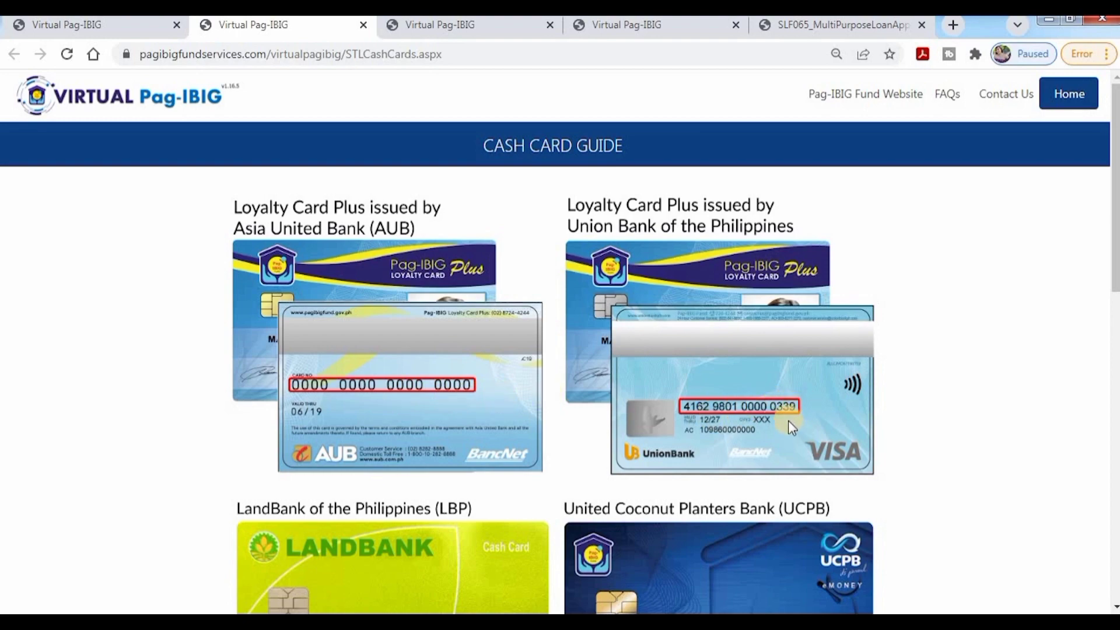
- View the selfie photo sample, then proceed to the Application for Short-Term Loan page
scroll(788, 420, "down", 4)
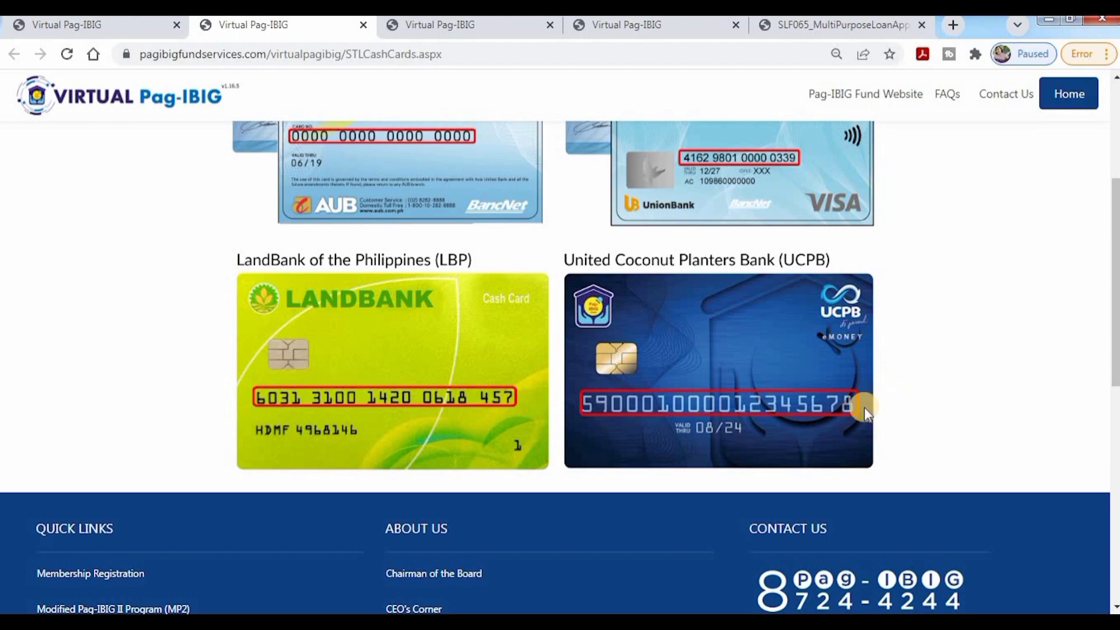
scroll(926, 423, "up", 3)
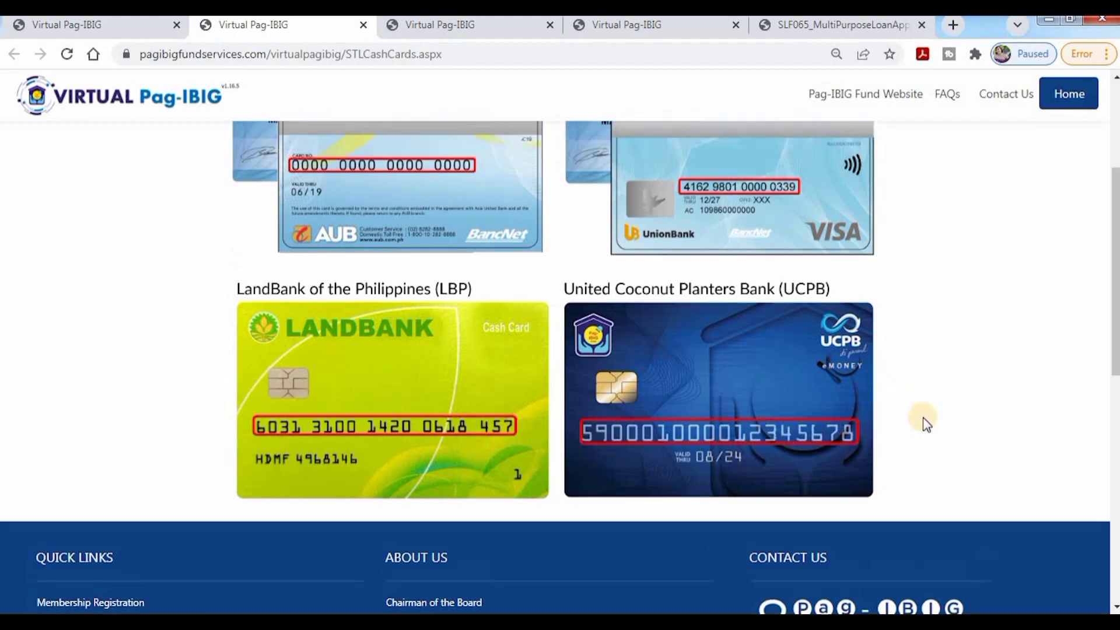
scroll(926, 423, "up", 2)
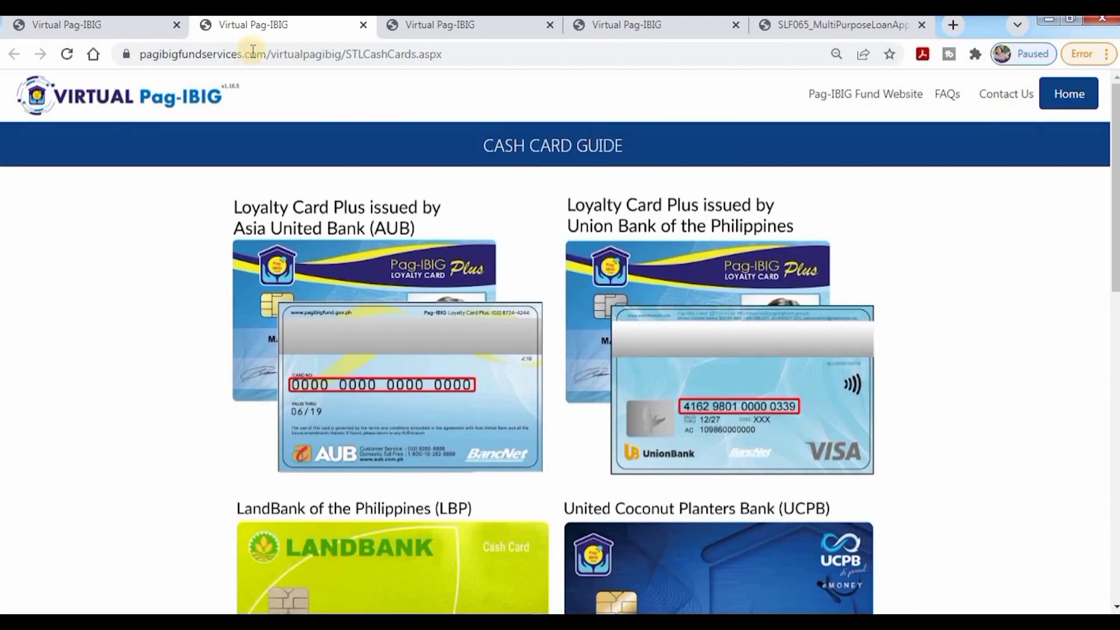
left_click(100, 26)
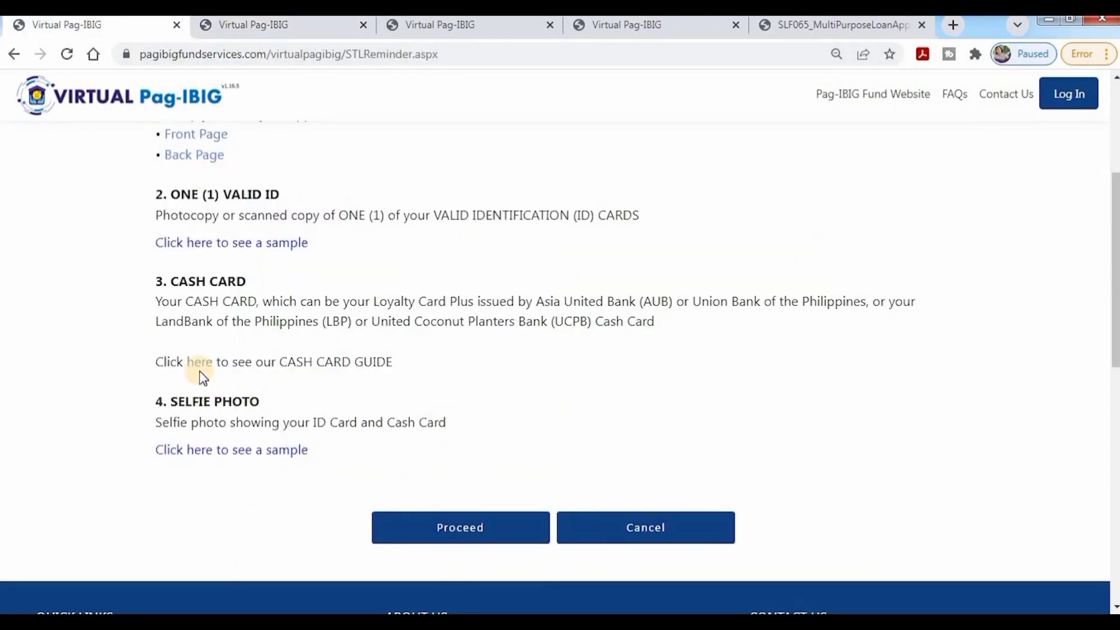
left_click(190, 450)
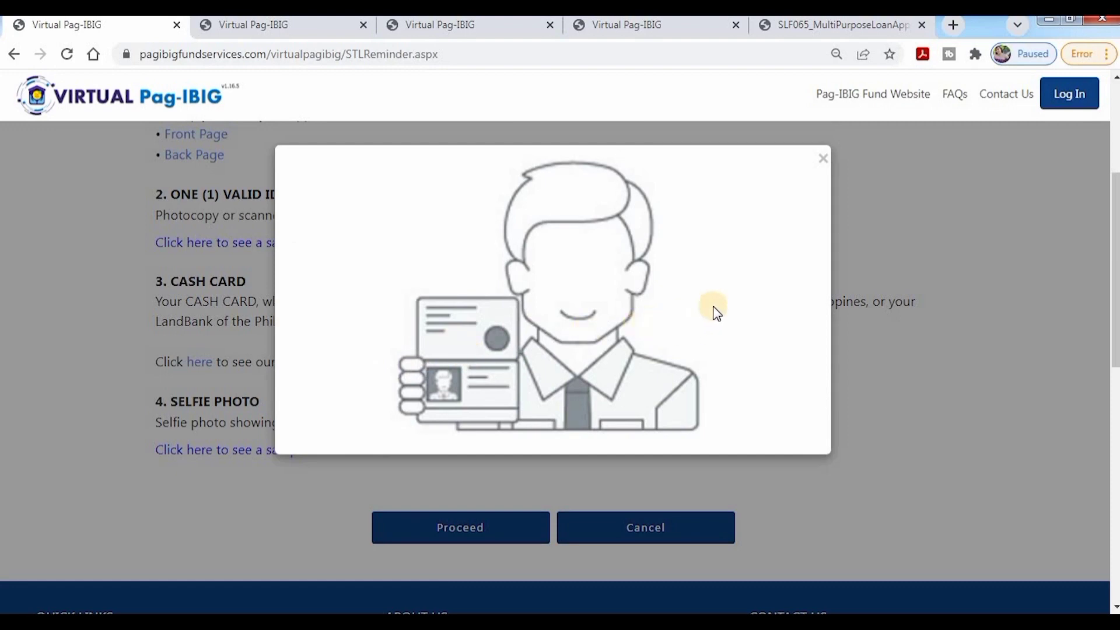
left_click(823, 161)
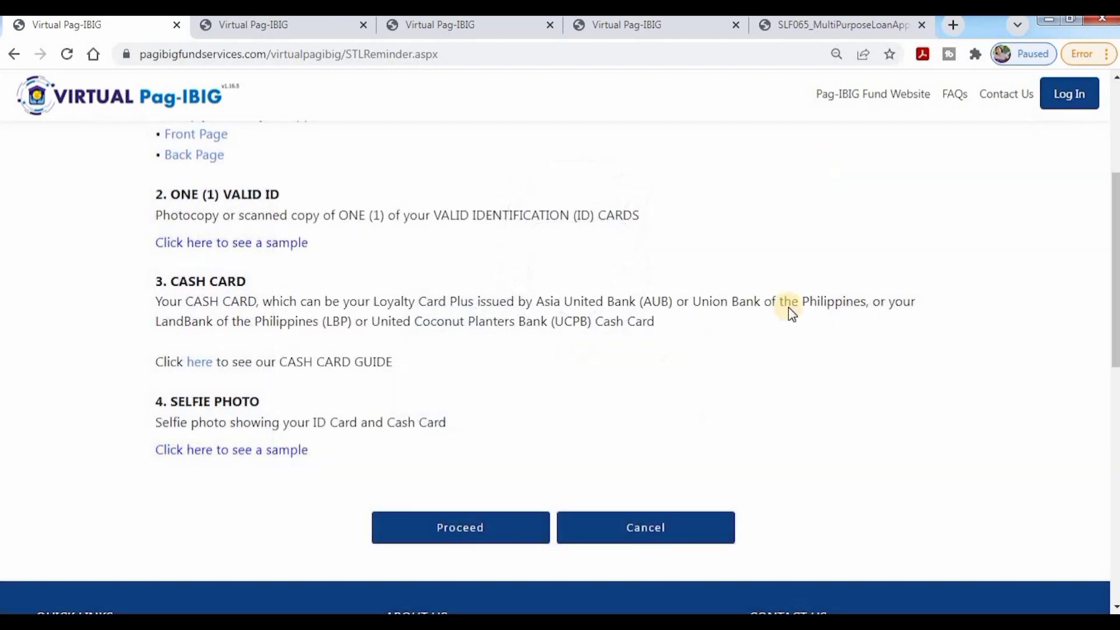
left_click(466, 532)
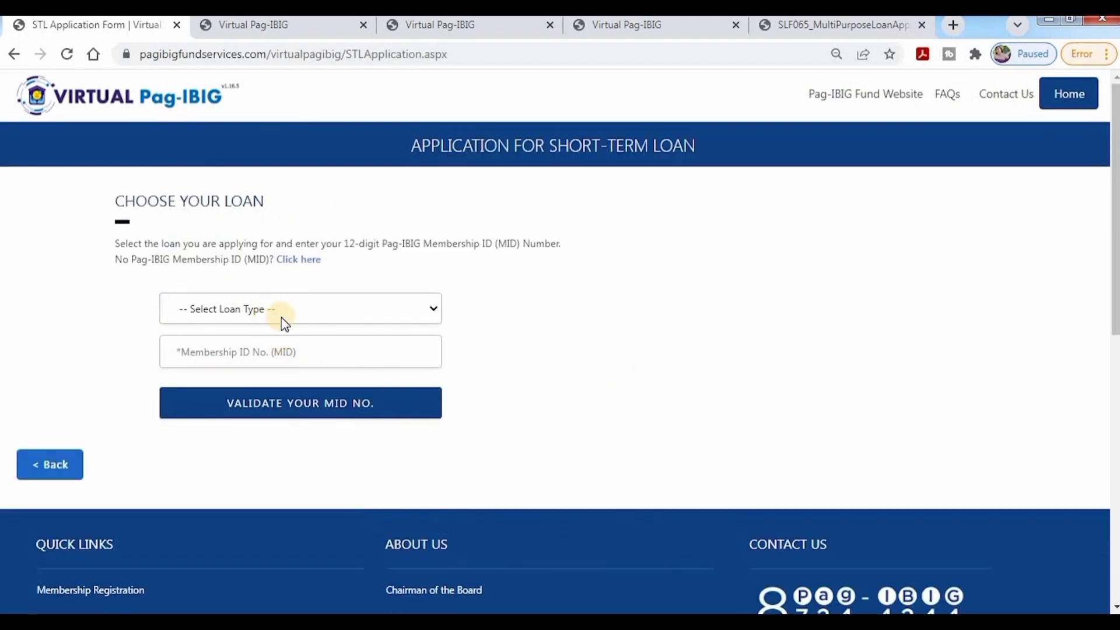
- Select 'Multi-Purpose Loan - 2 Years Loan Term' as the loan type
left_click(435, 312)
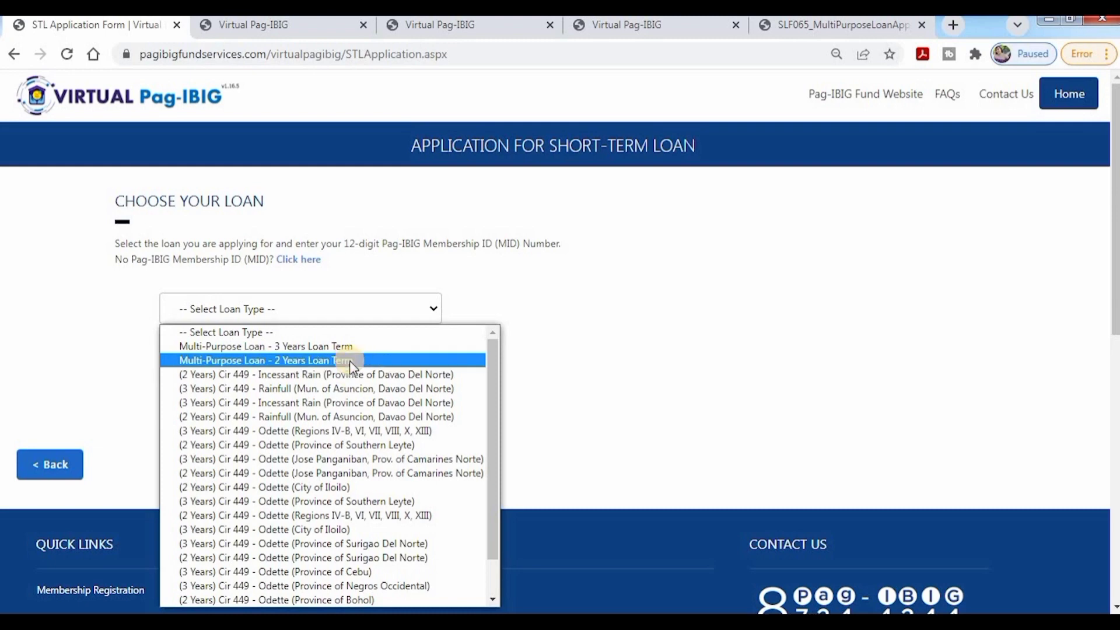
scroll(442, 517, "down", 1)
scroll(438, 513, "up", 1)
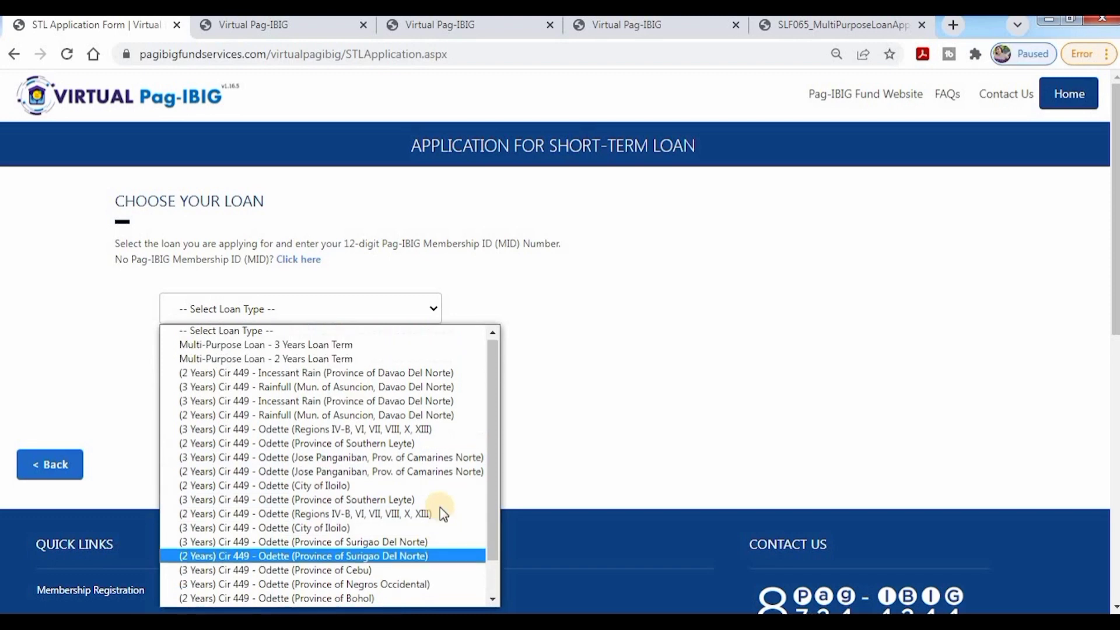
left_click(321, 360)
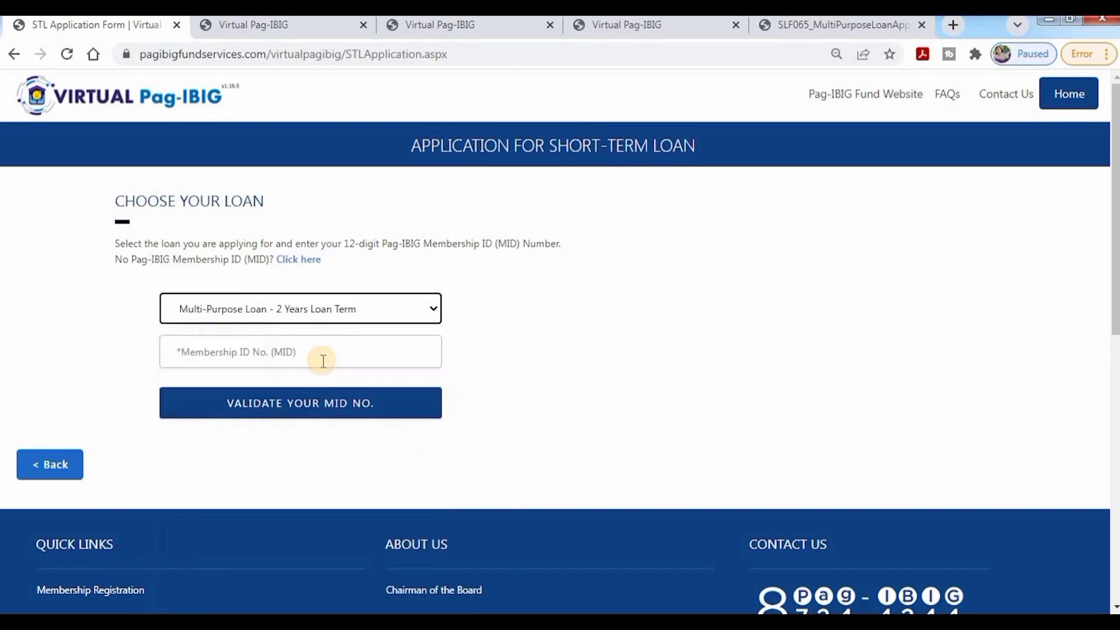
- Enter the applicant's Membership ID number and validate it
left_click(290, 353)
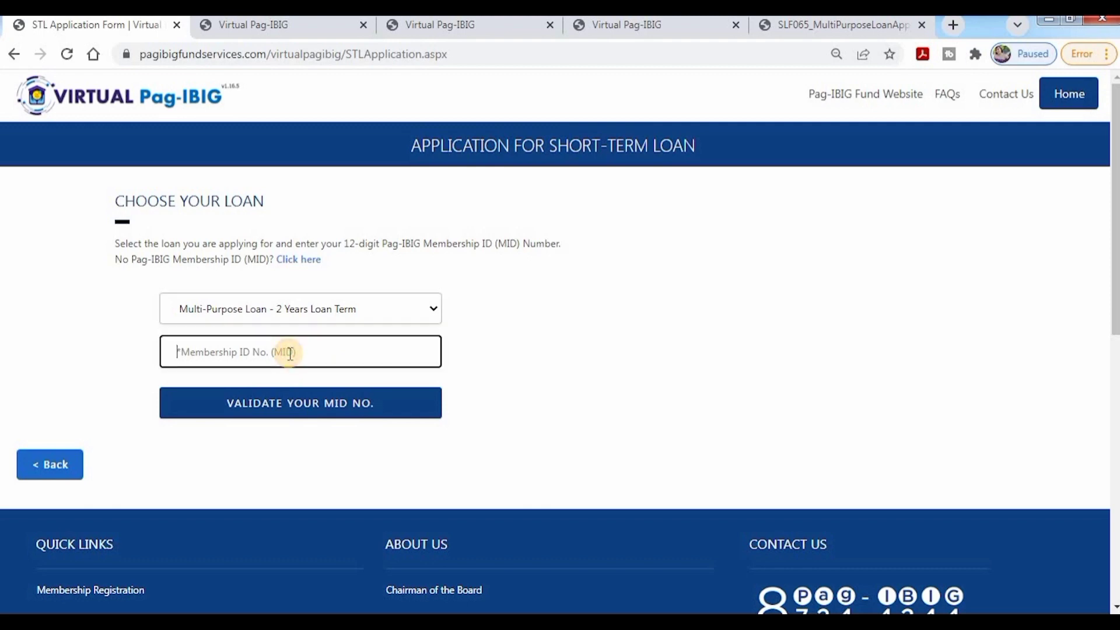
key("ctrl+v")
key("ctrl+a")
key("BackSpace")
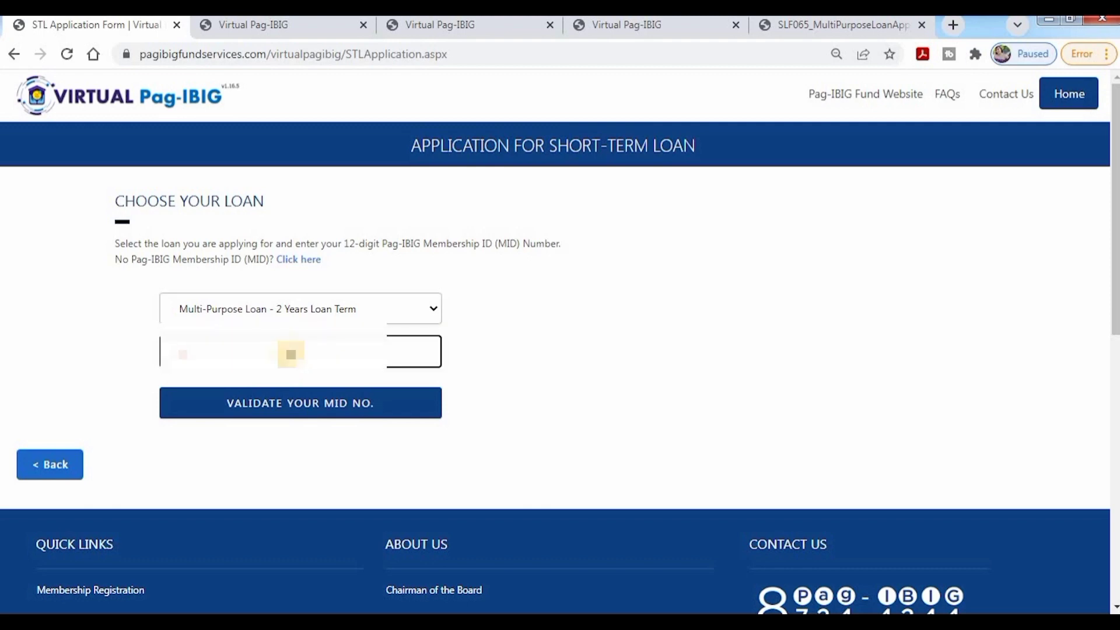
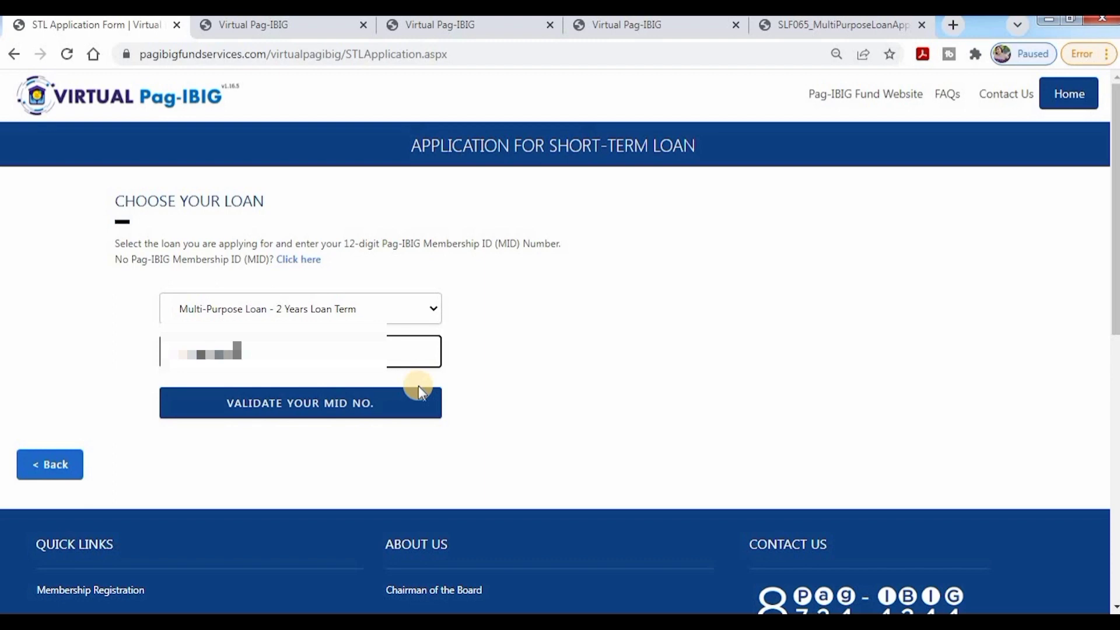
left_click(388, 407)
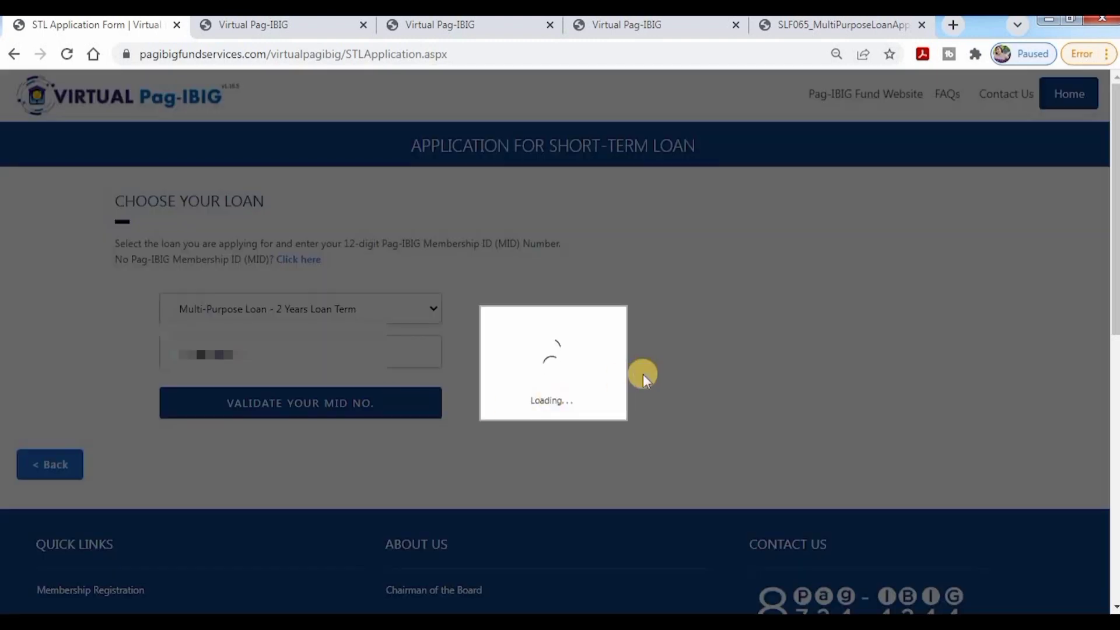
- Fill in the applicant's mobile number, landline number and e-mail address
scroll(643, 380, "down", 3)
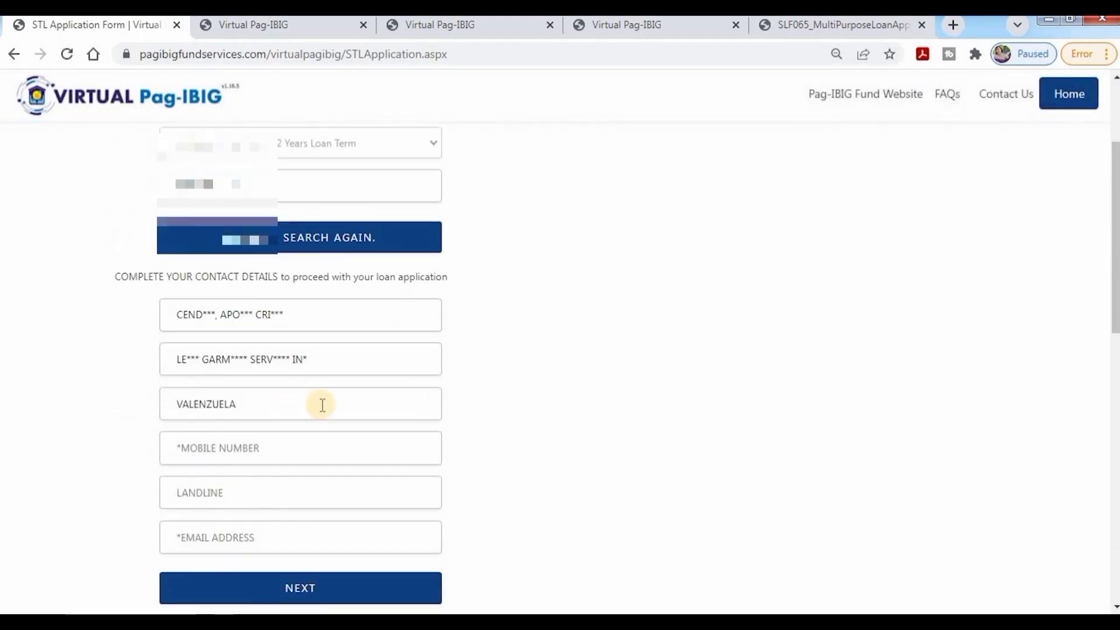
scroll(322, 405, "down", 1)
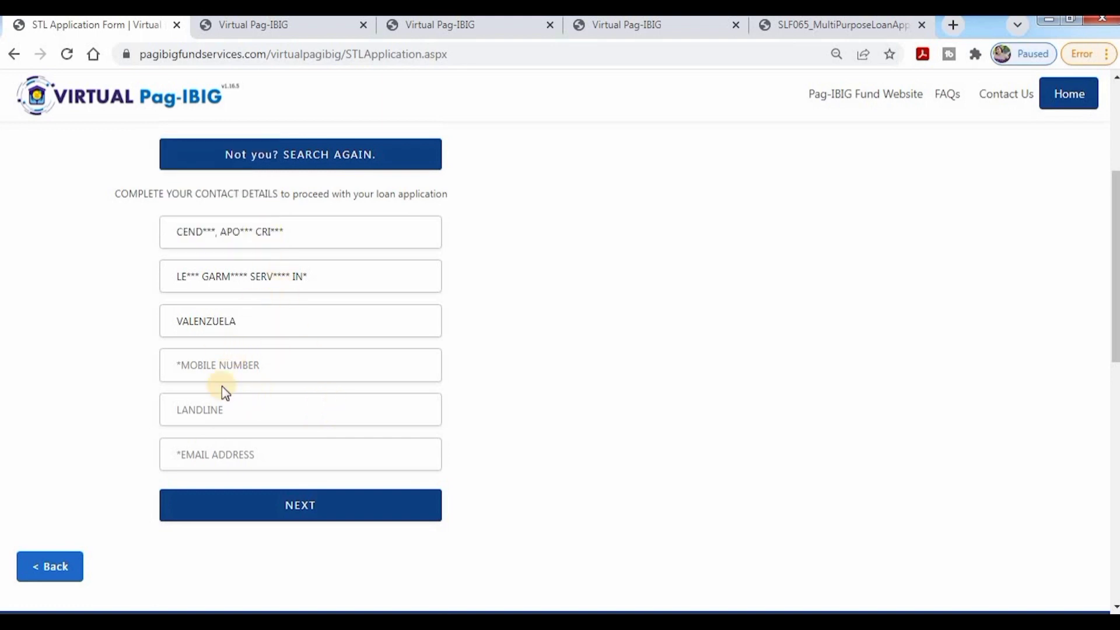
left_click(226, 363)
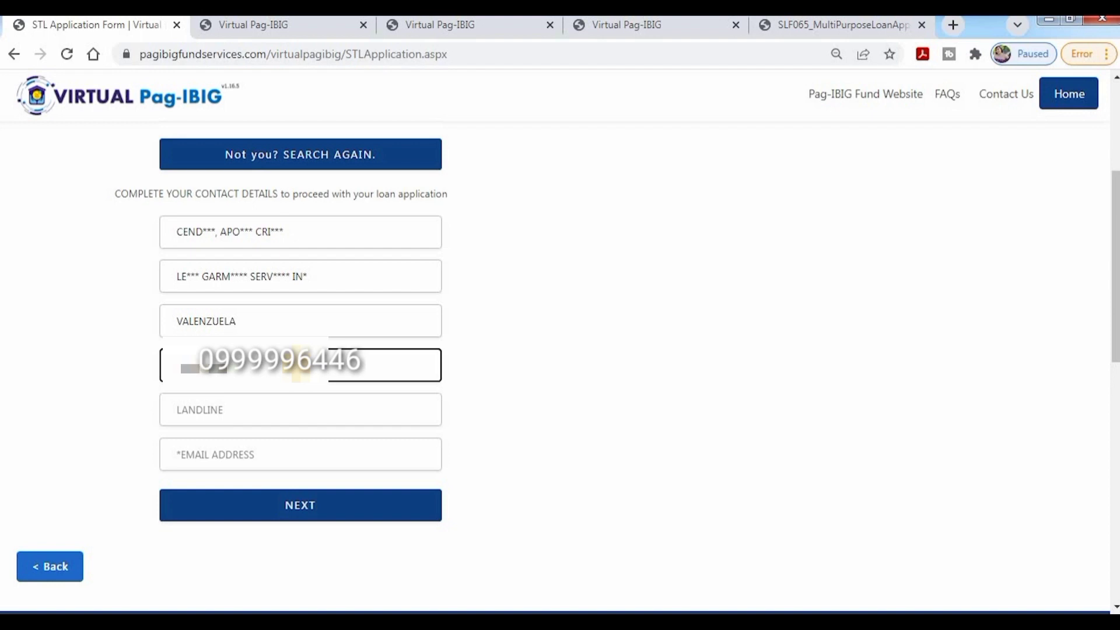
left_click(252, 406)
type("0289")
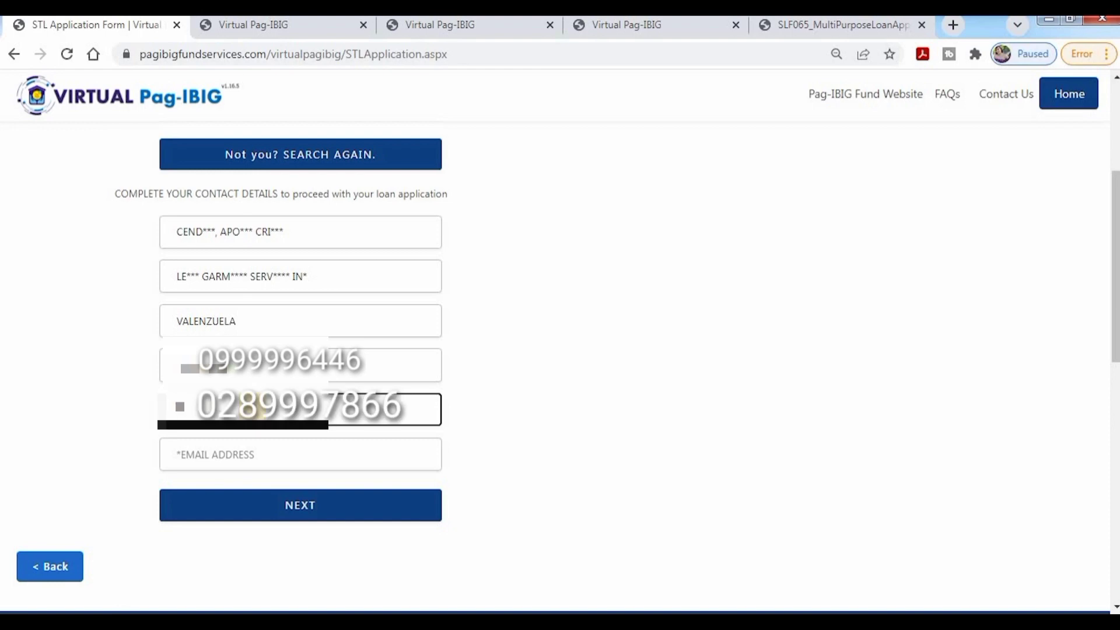
type("9978")
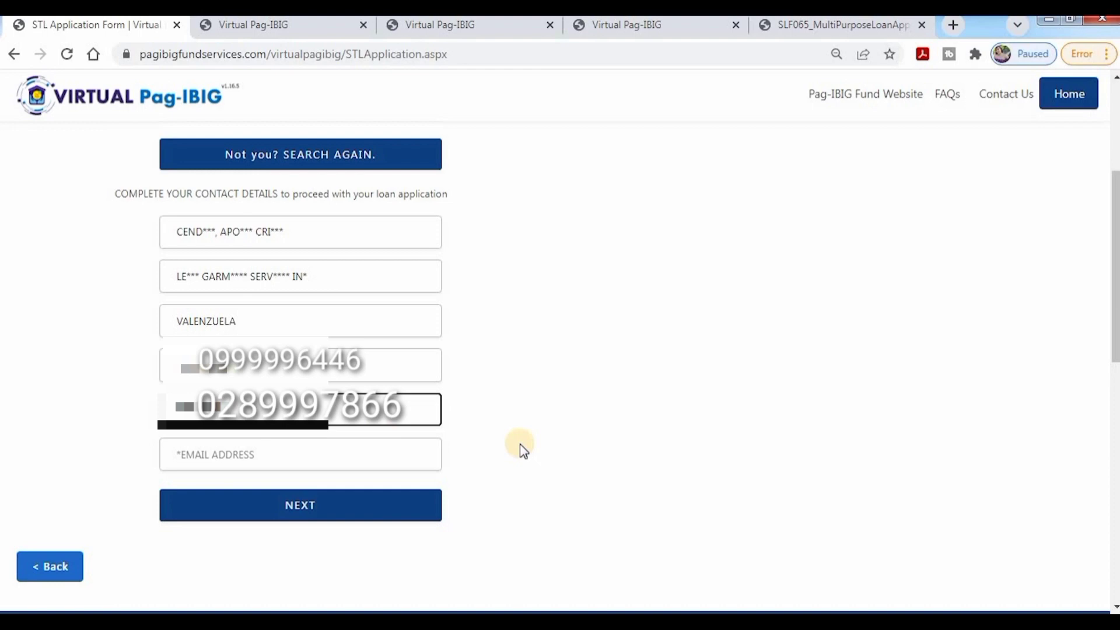
left_click(247, 454)
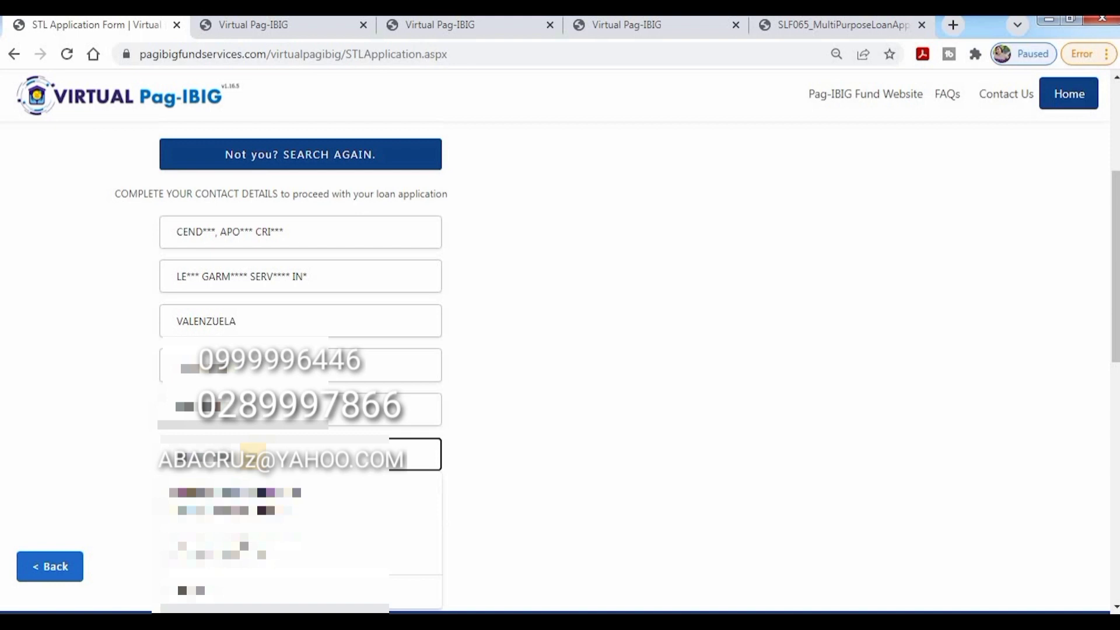
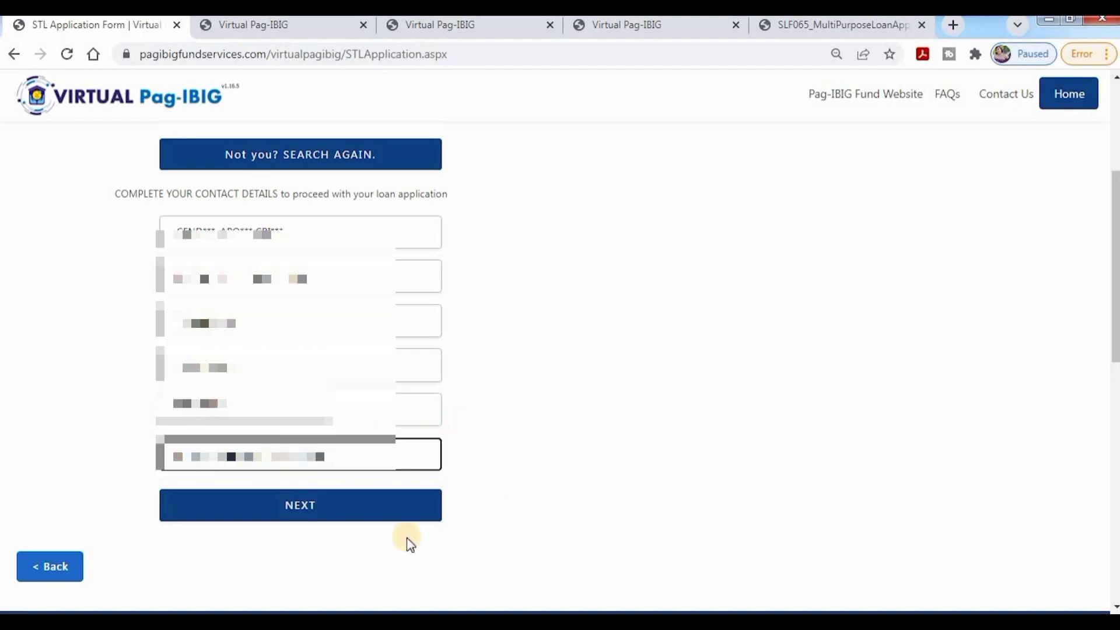
- Confirm proceeding, enter the received one-time PIN, and reach the Card Disbursement page
left_click(327, 513)
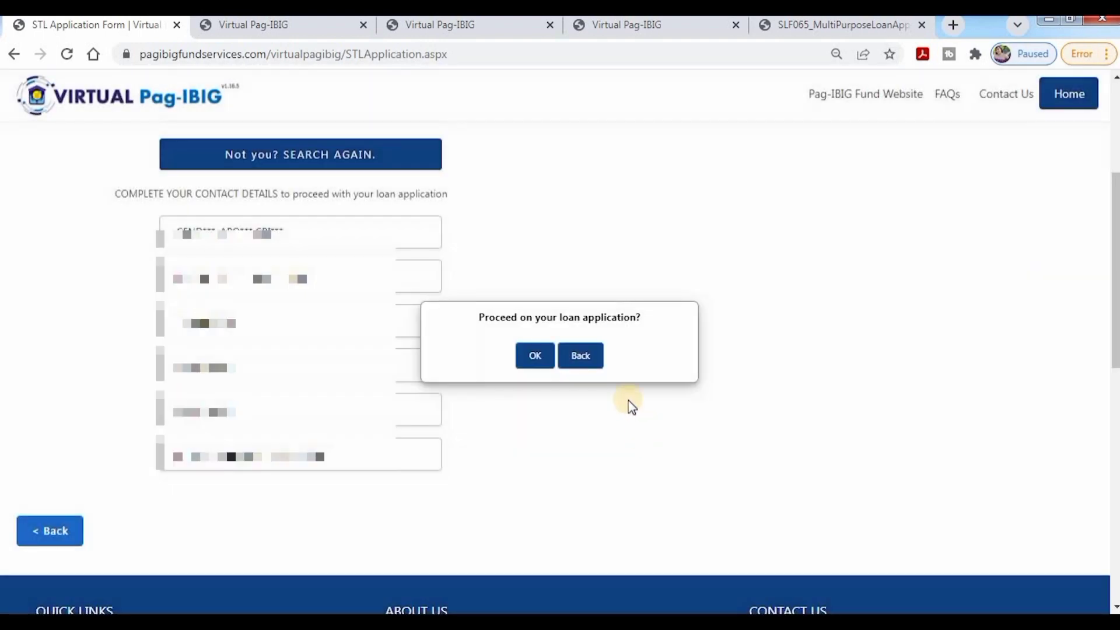
left_click(538, 353)
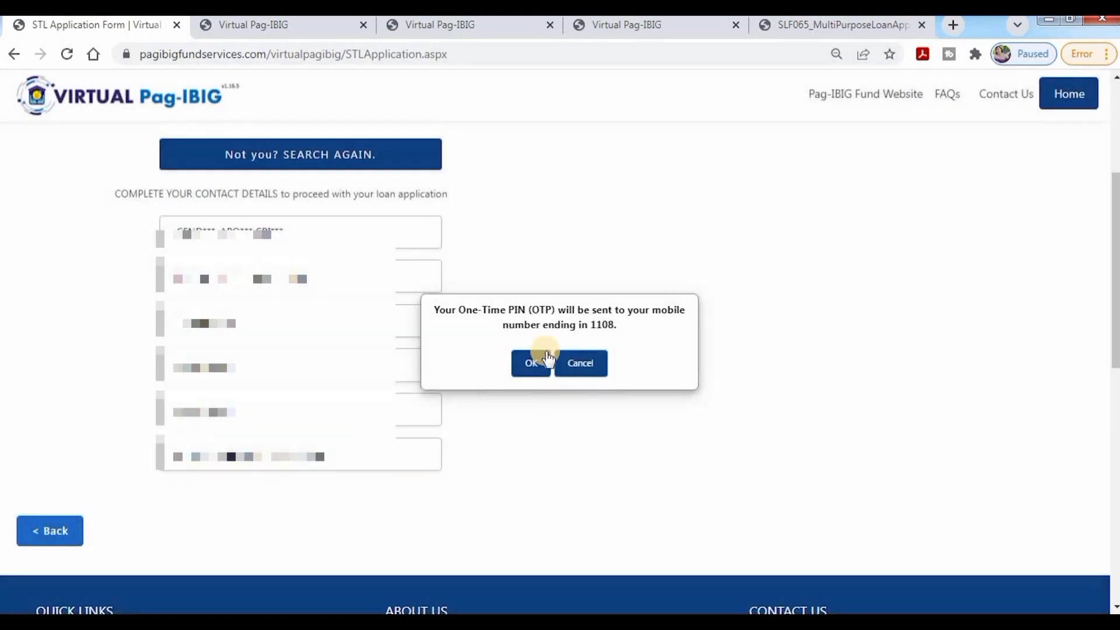
left_click(534, 365)
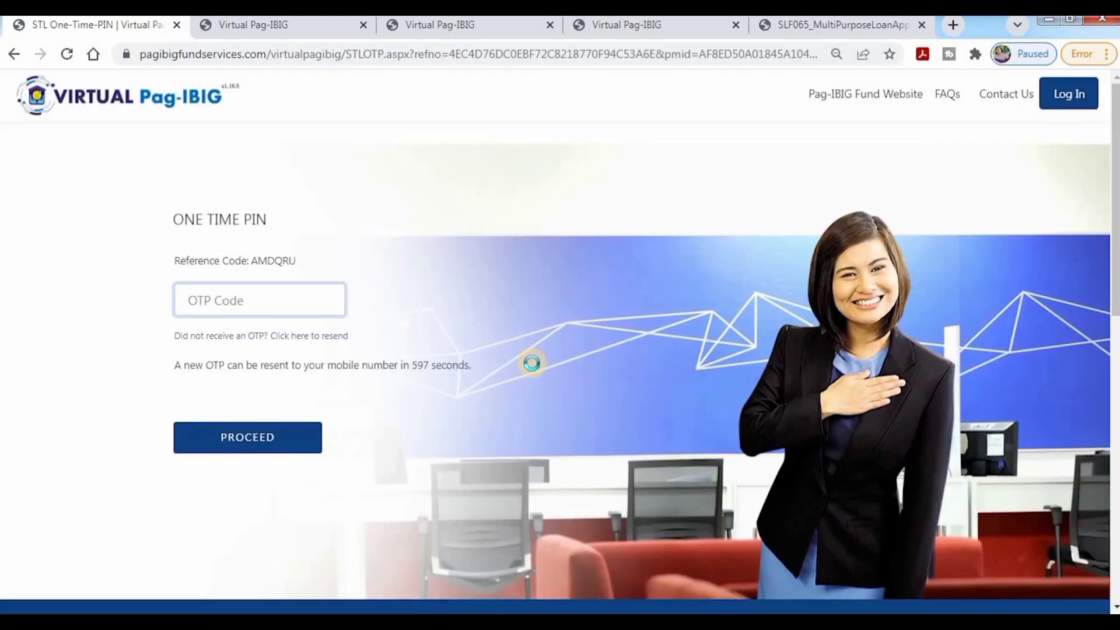
left_click(287, 437)
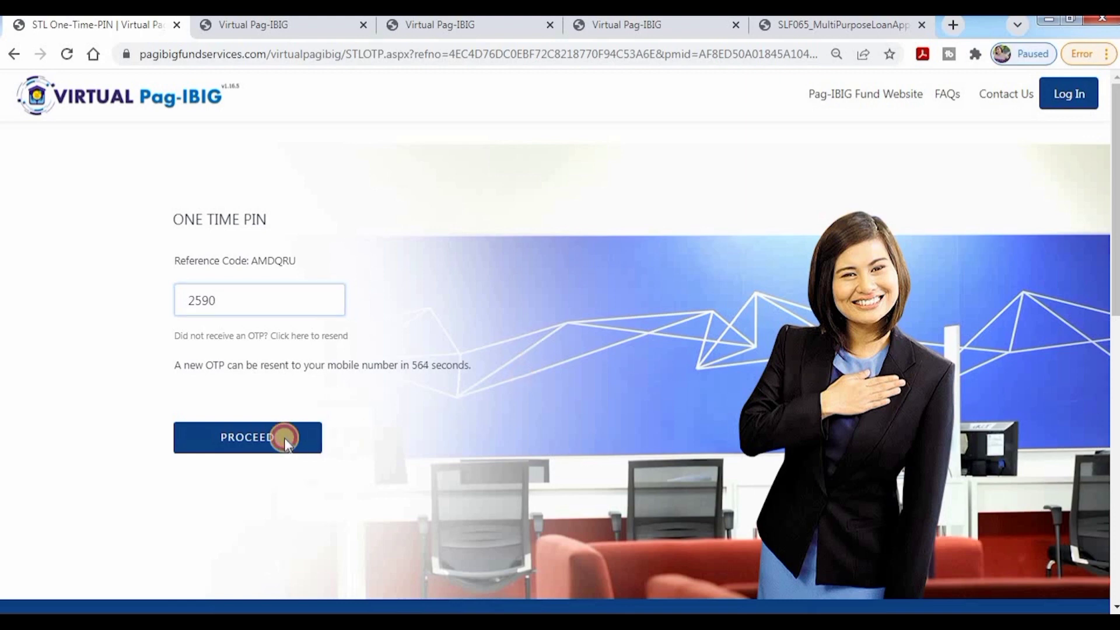
scroll(583, 448, "down", 8)
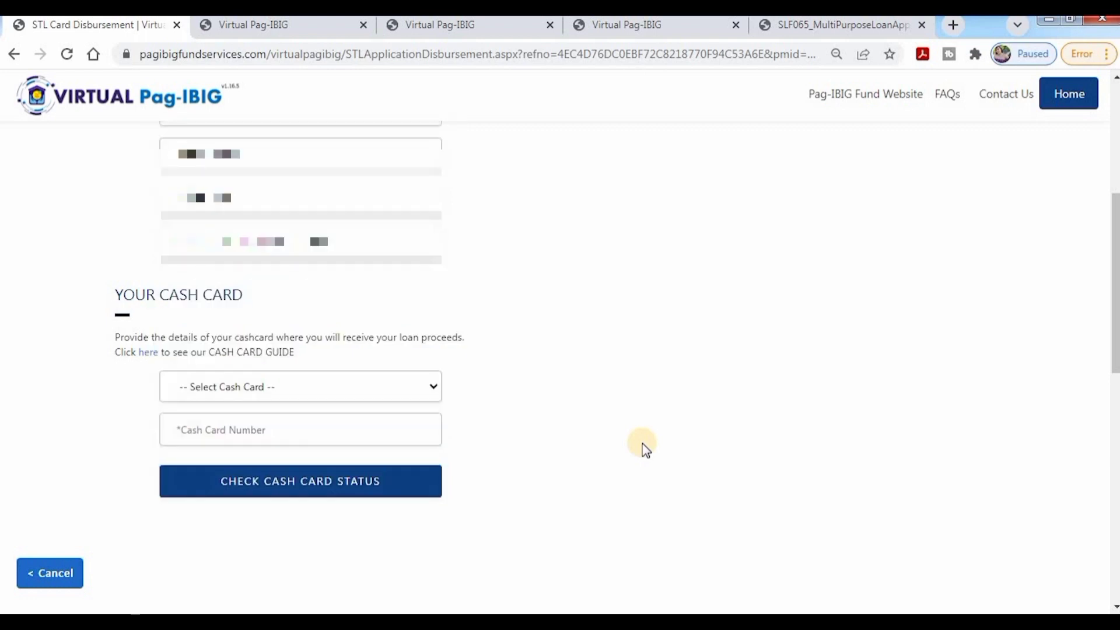
- Select the Loyalty Card Plus - Asia United Bank cash card, enter its card number, and check it is VALID
left_click(220, 386)
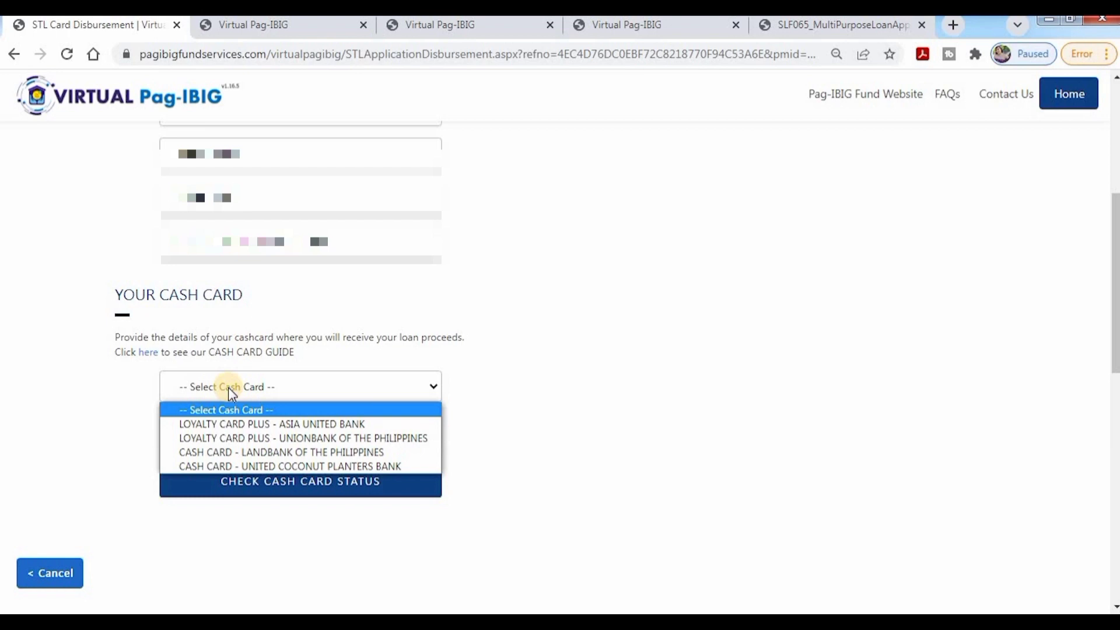
left_click(292, 425)
left_click(244, 425)
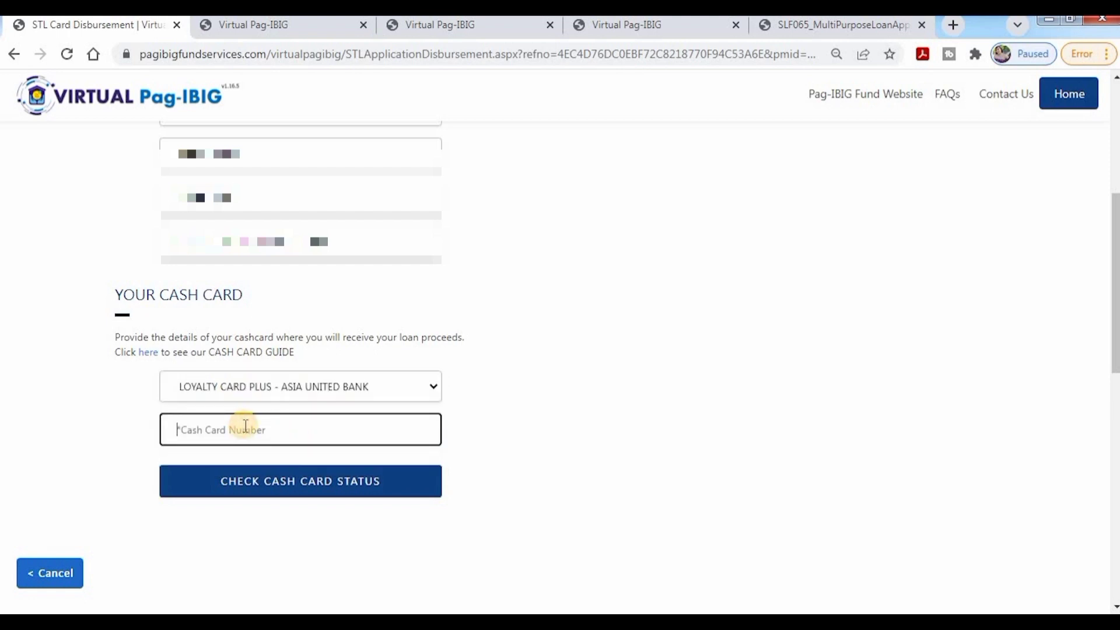
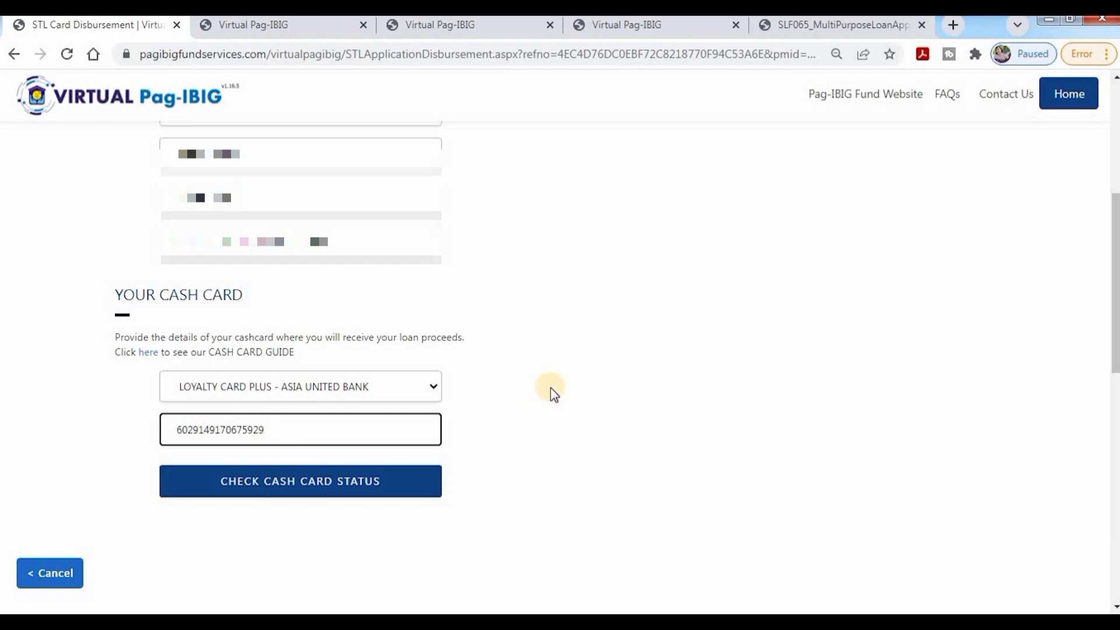
key("Right")
key("Right")
key("Right")
key("Right")
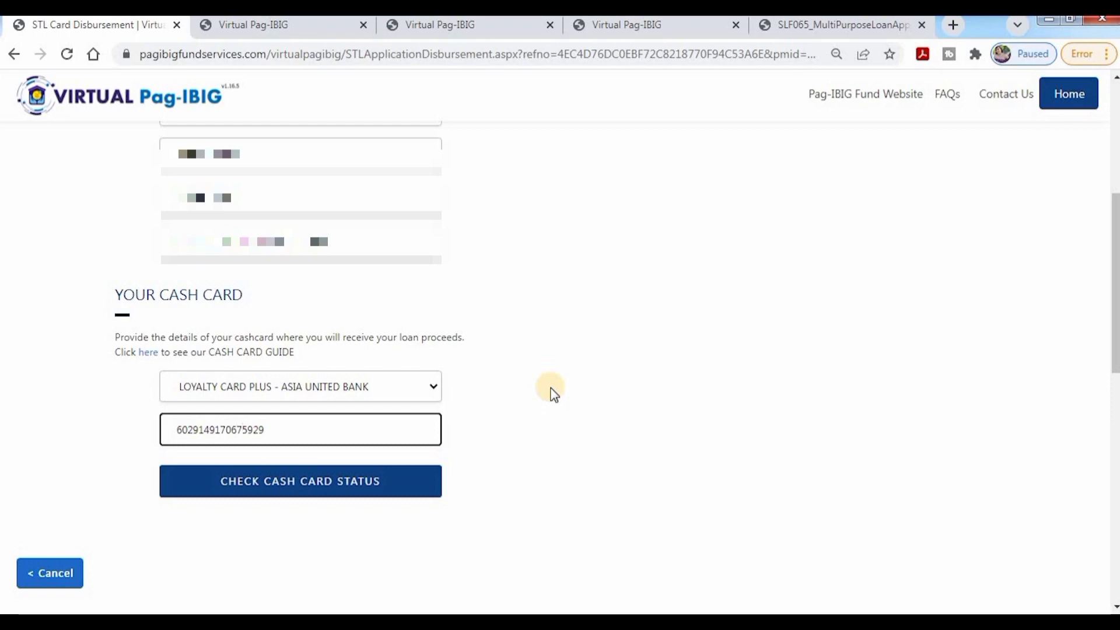
left_click(303, 482)
scroll(779, 368, "down", 2)
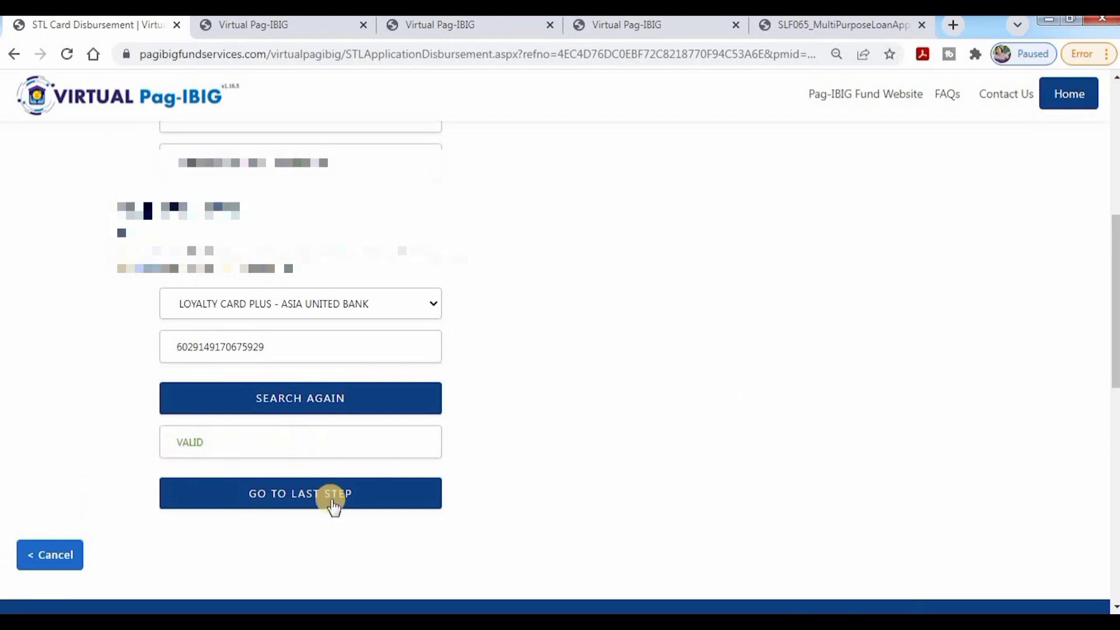
- Go to the last step and confirm the documents are ready for upload
left_click(353, 495)
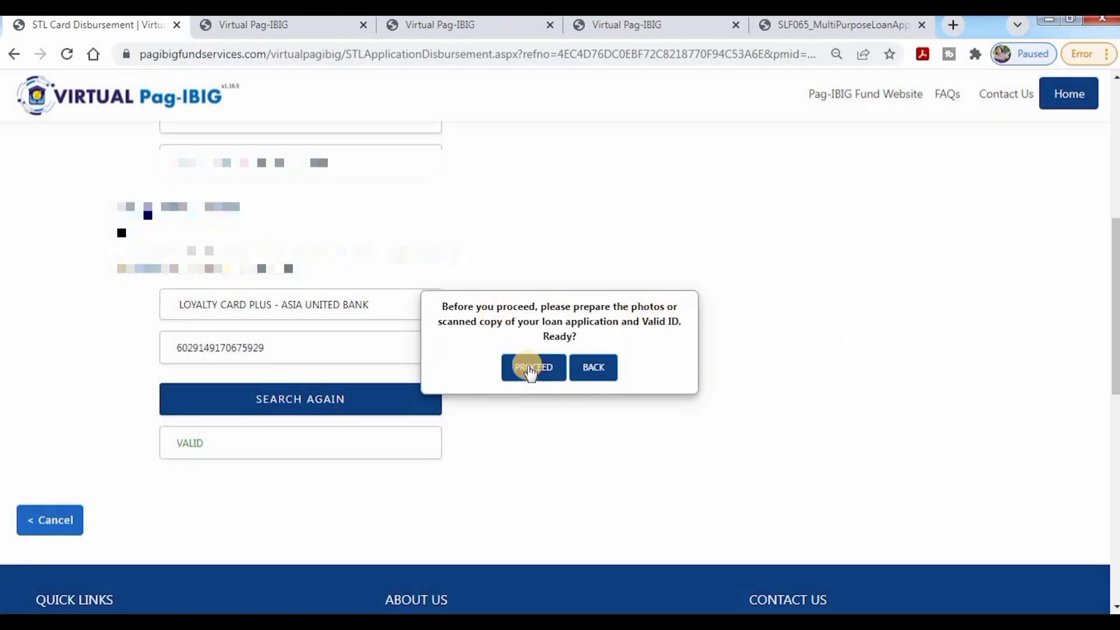
left_click(531, 371)
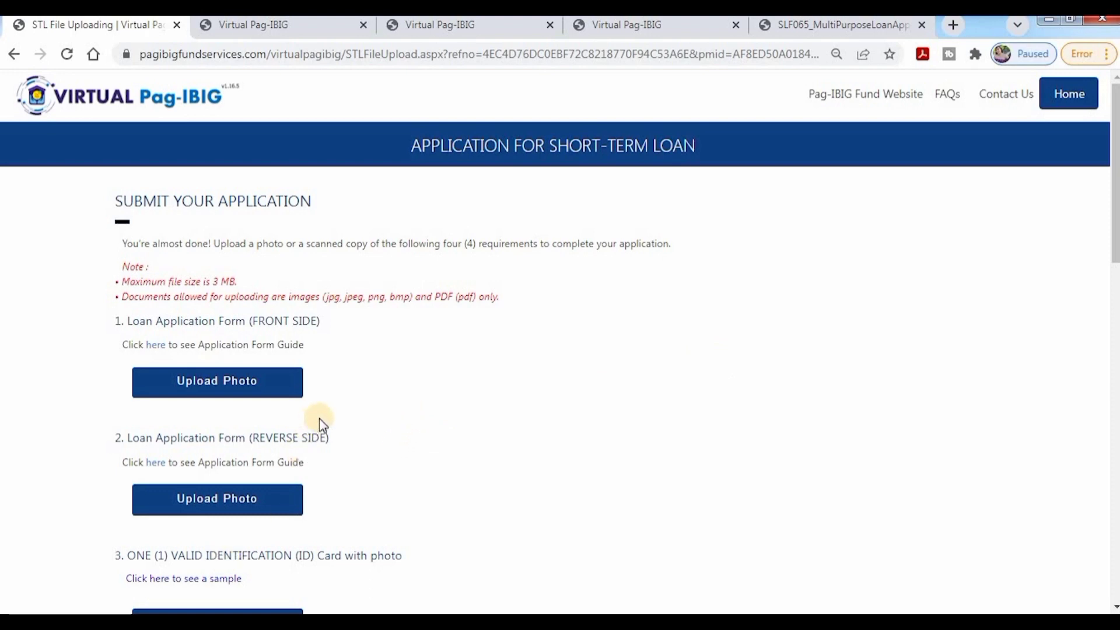
- Upload front.jpg under item 1 and BACK.jpg under item 2 as the loan form sides
left_click(194, 380)
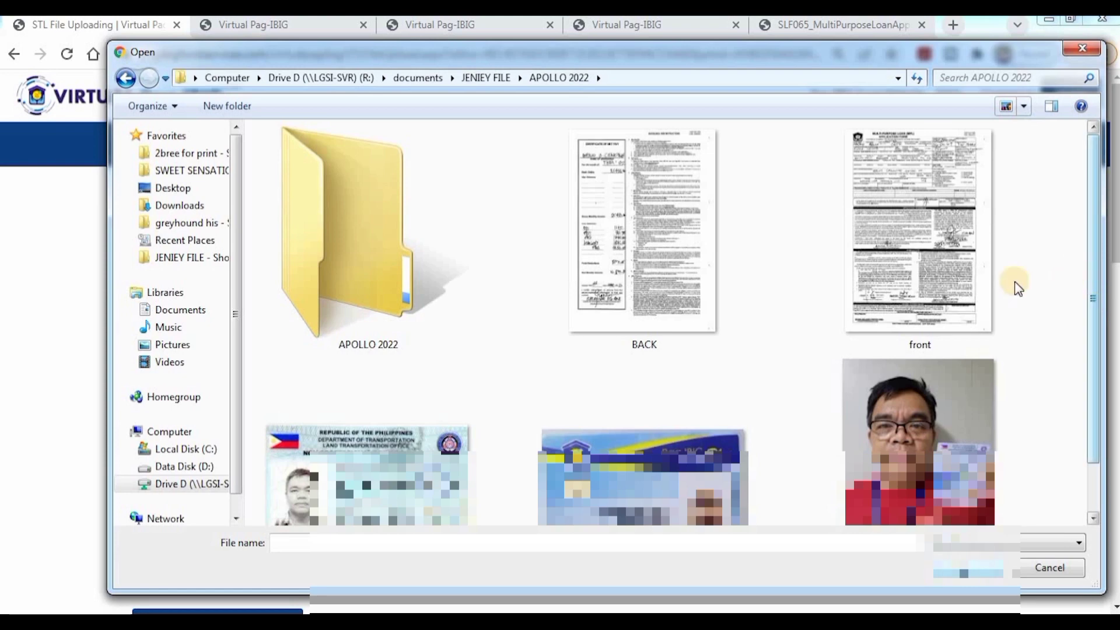
left_click(936, 282)
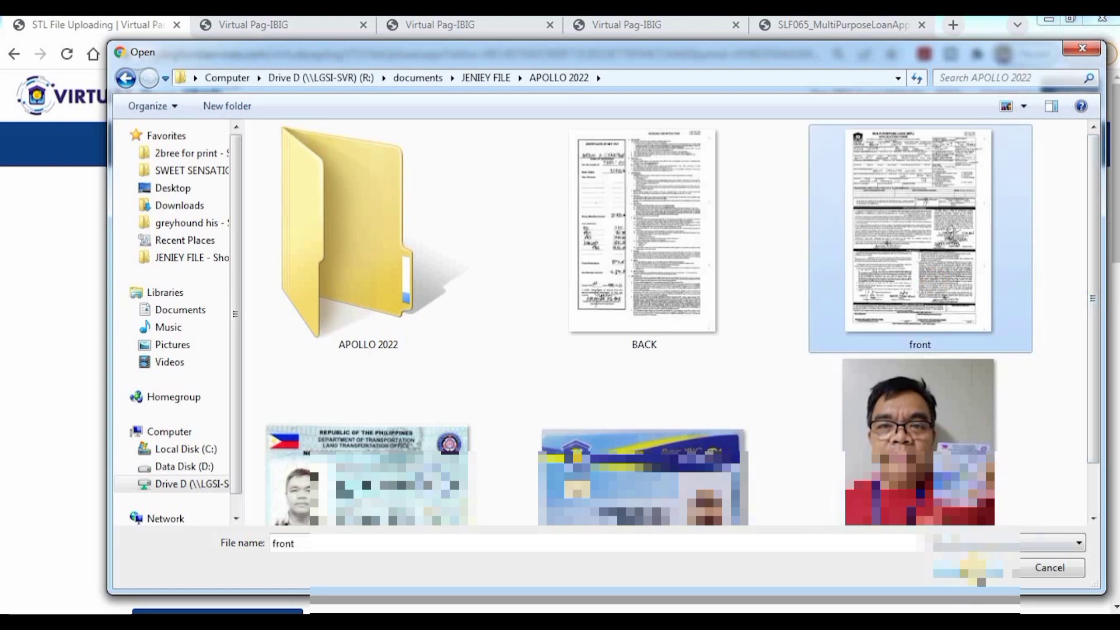
left_click(968, 567)
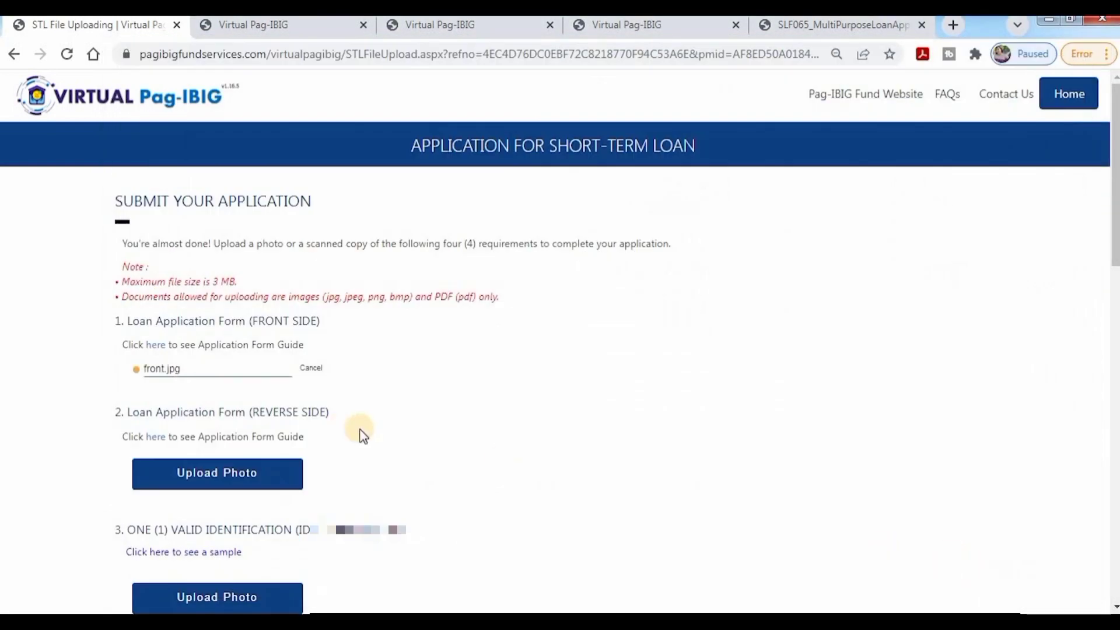
left_click(251, 473)
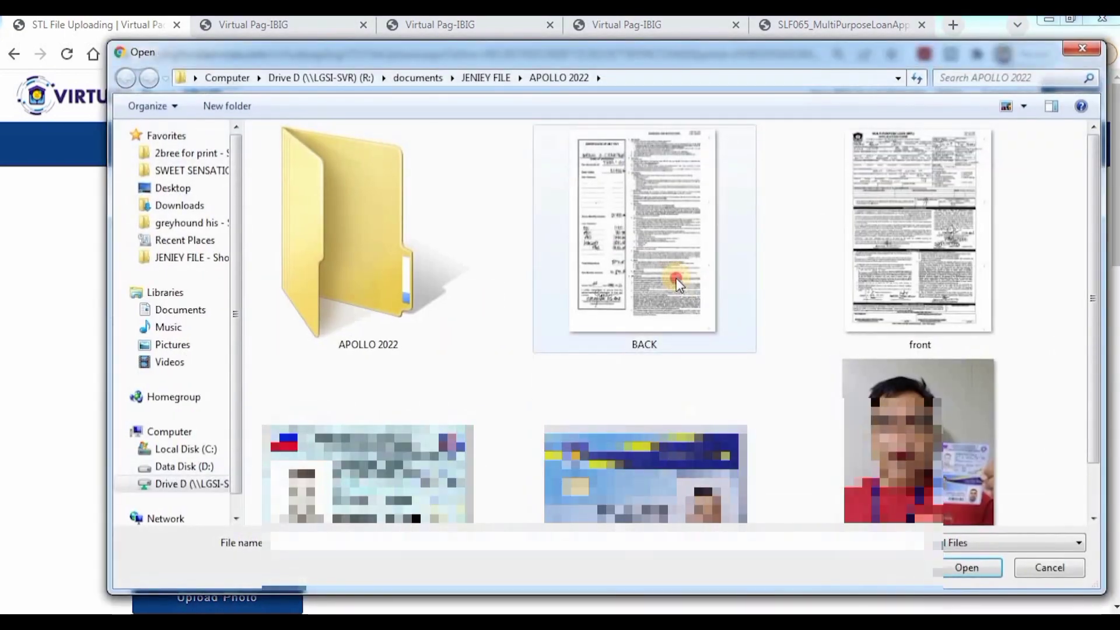
double_click(672, 279)
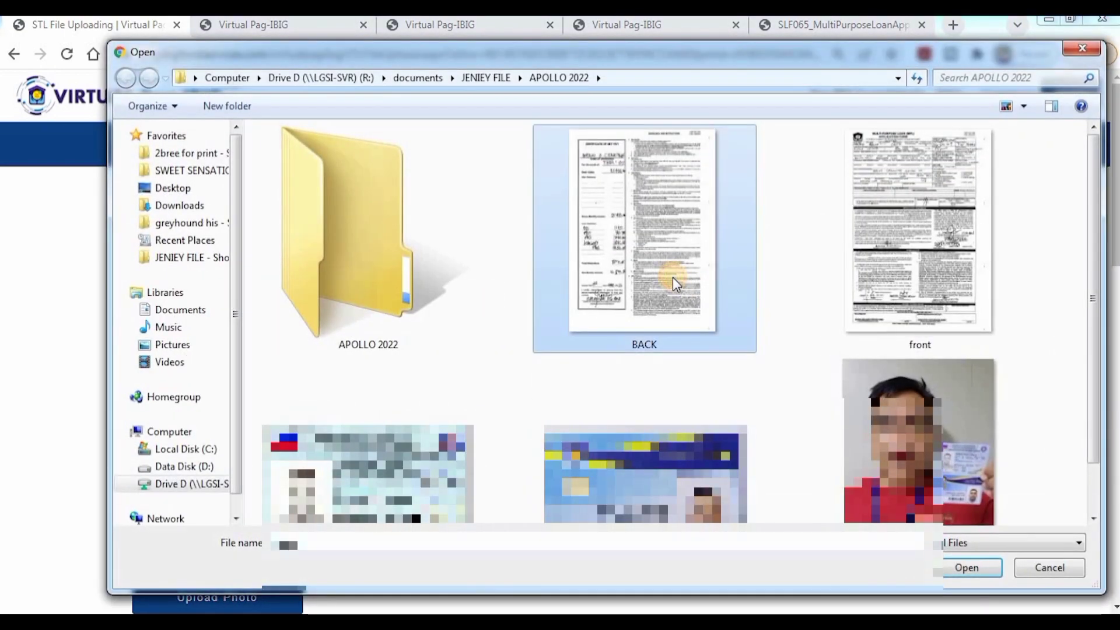
scroll(521, 458, "down", 1)
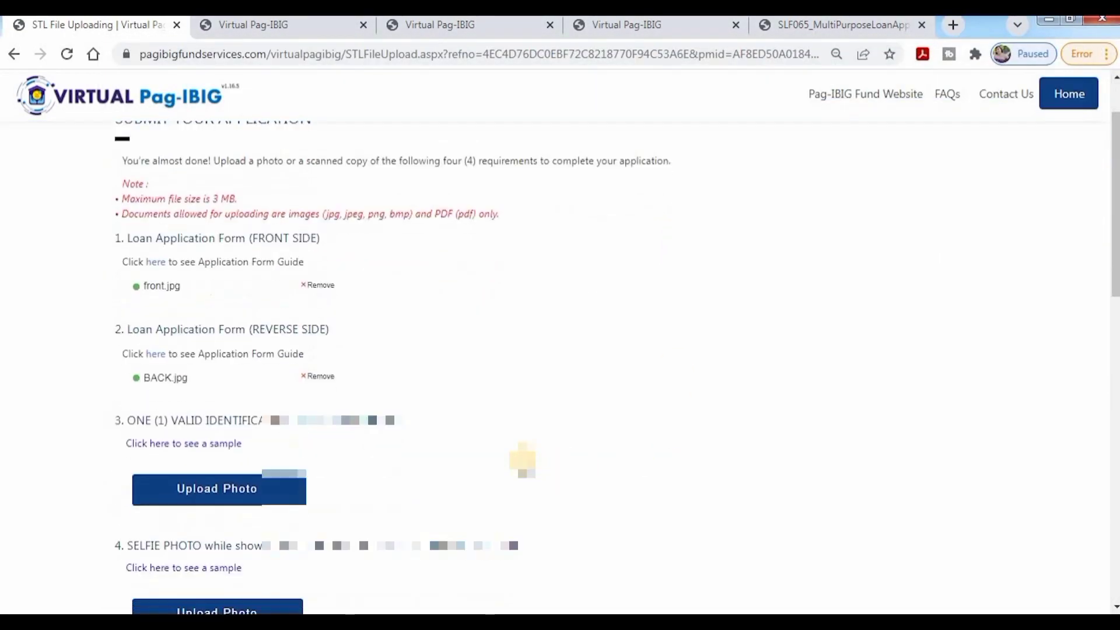
scroll(521, 458, "down", 1)
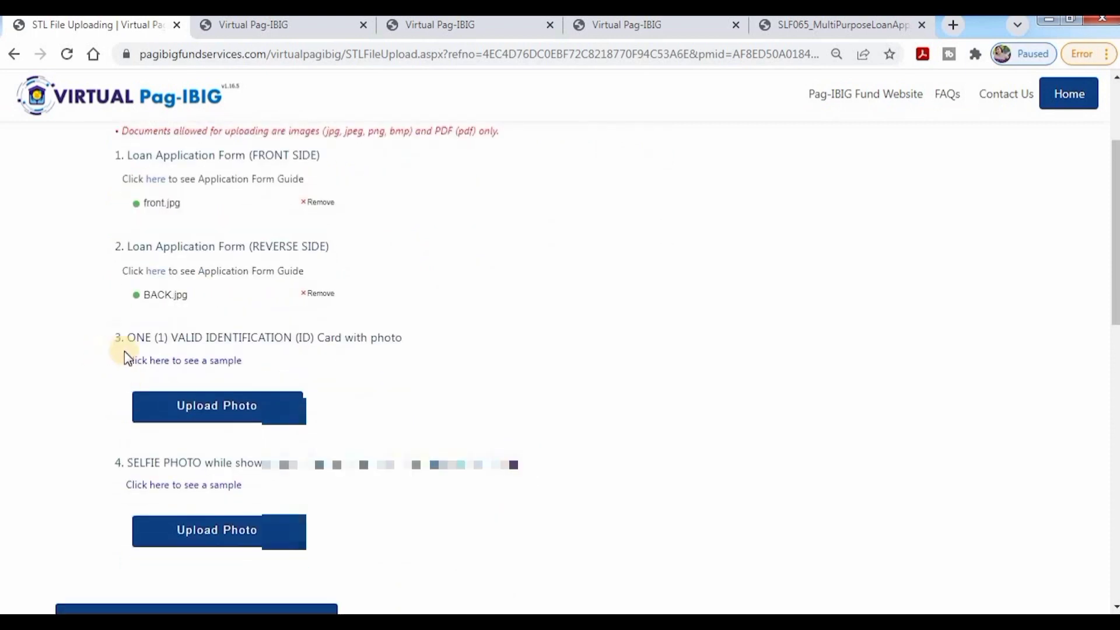
- Attach the driver's license image ID.jpg as the valid ID
left_click(220, 407)
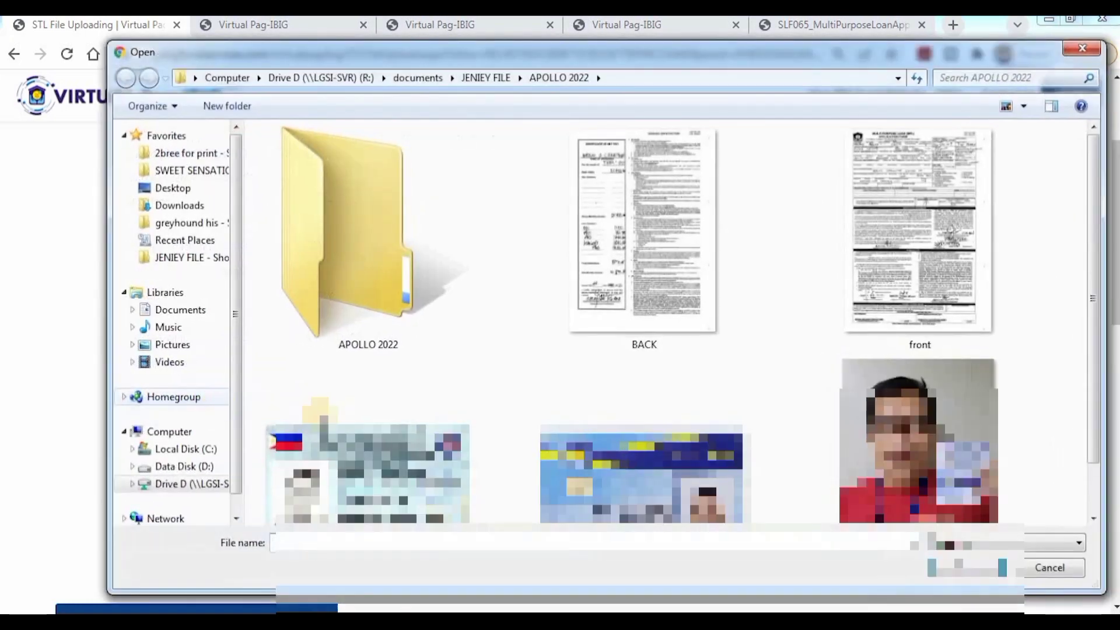
left_click(360, 483)
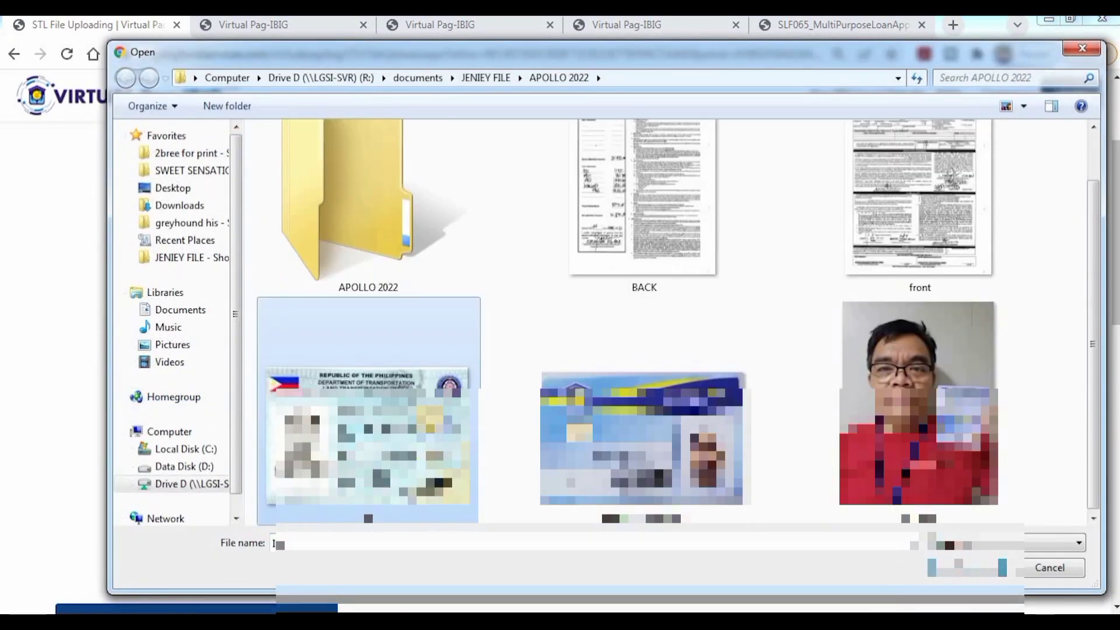
double_click(361, 483)
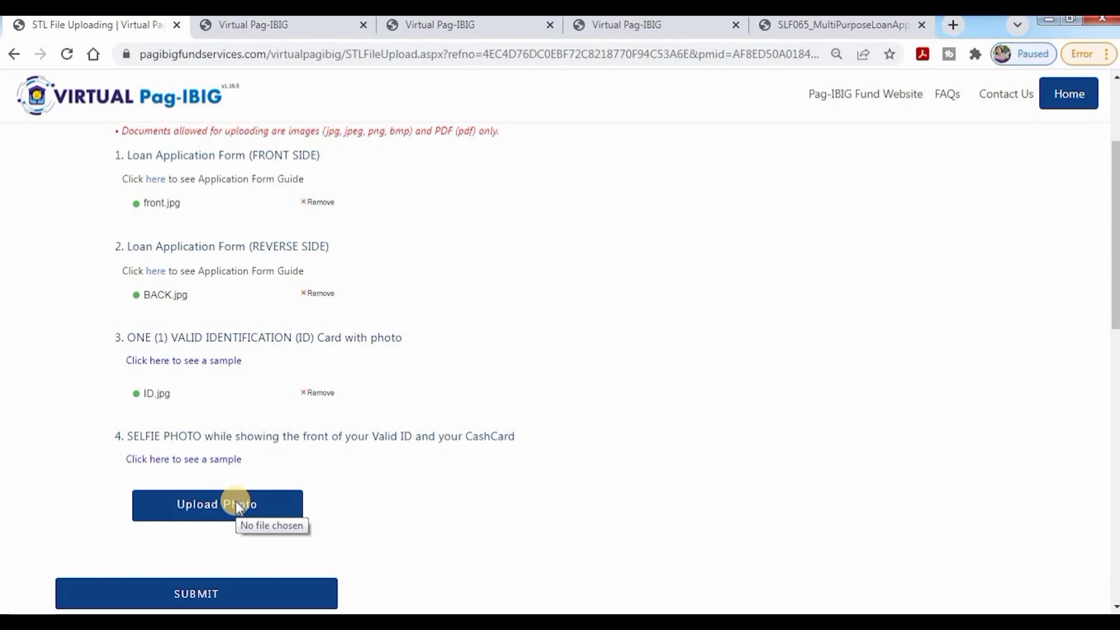
- Attach PHOTO.jpg as the selfie and review all four uploaded requirements
left_click(236, 501)
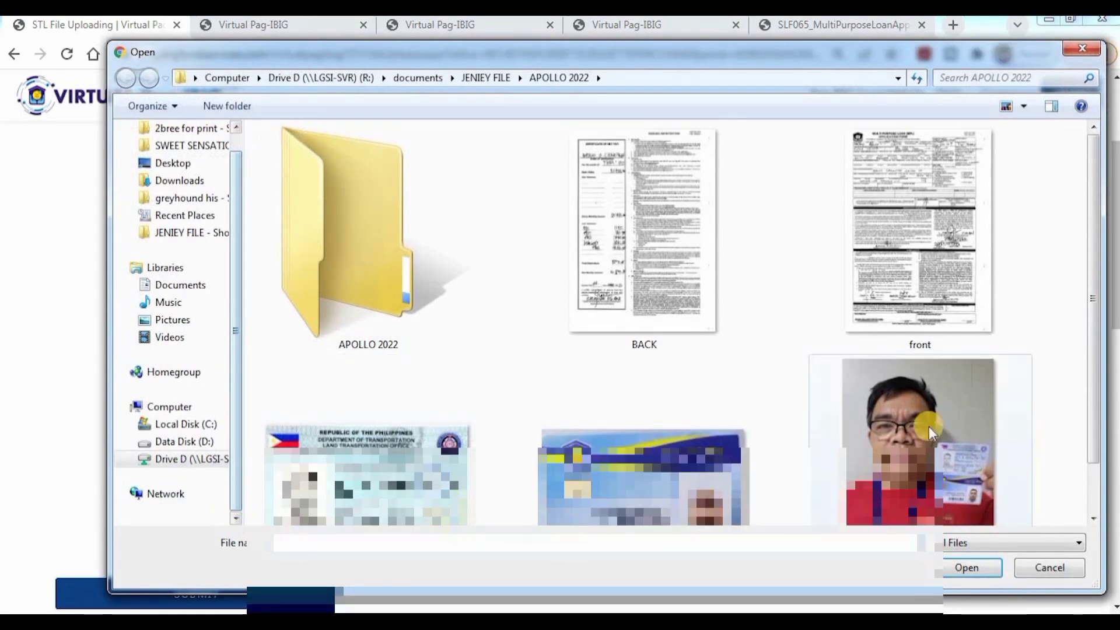
left_click(964, 473)
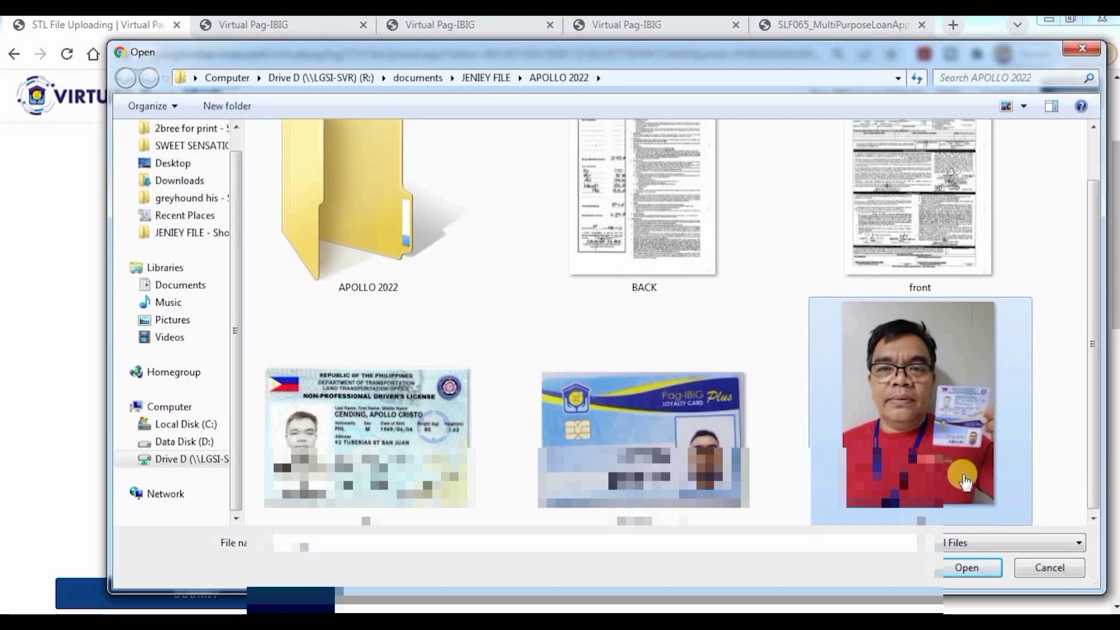
double_click(965, 474)
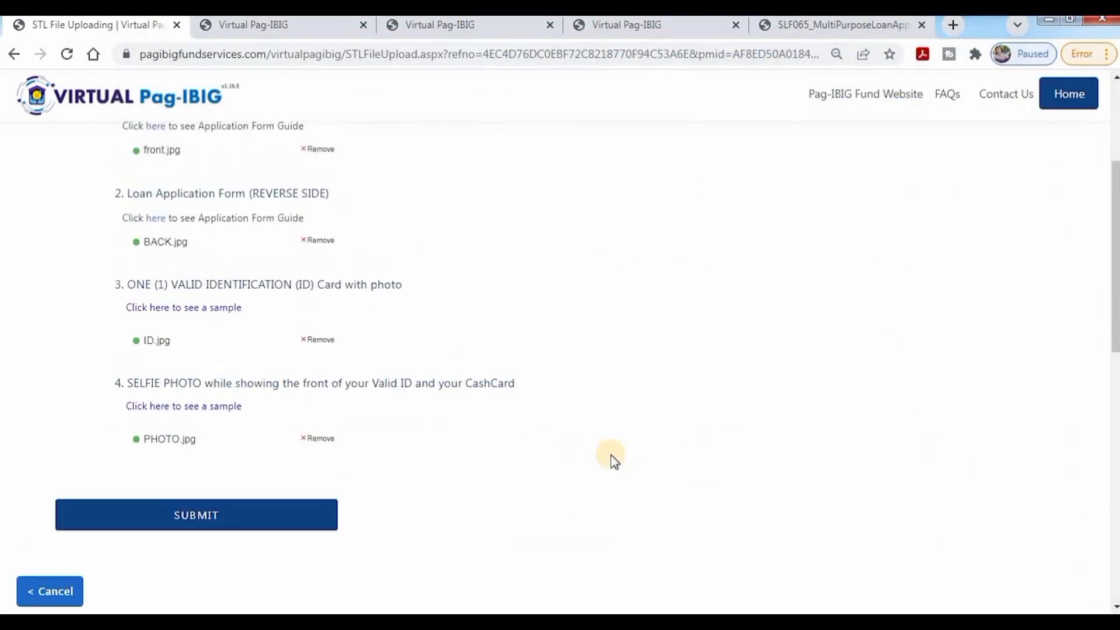
scroll(610, 455, "up", 2)
scroll(612, 460, "up", 1)
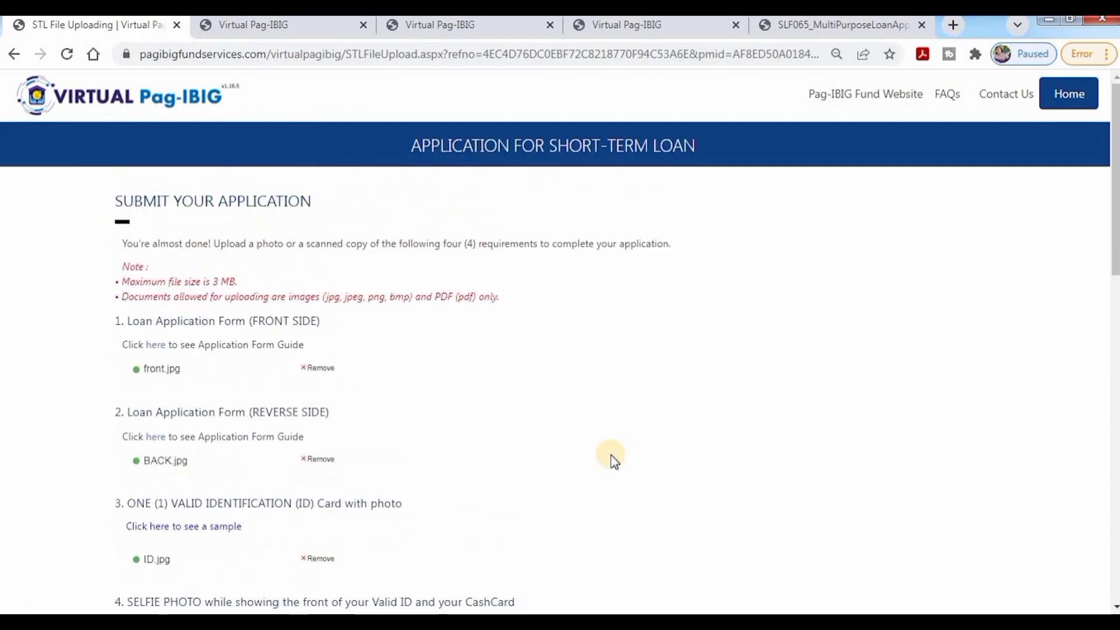
scroll(613, 461, "down", 1)
scroll(611, 457, "up", 2)
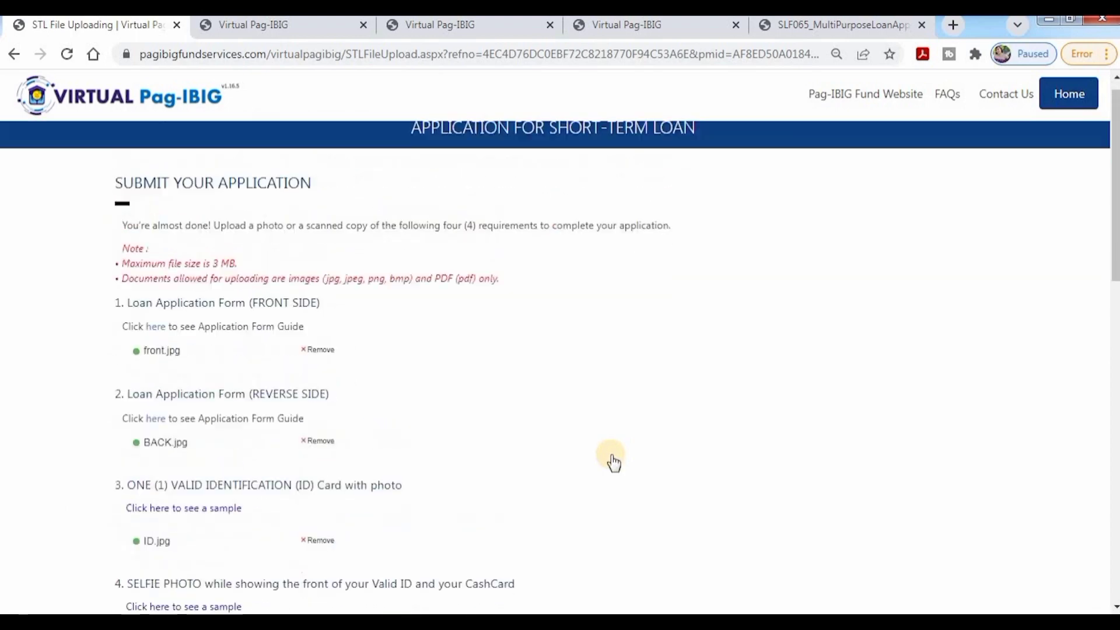
scroll(611, 458, "down", 2)
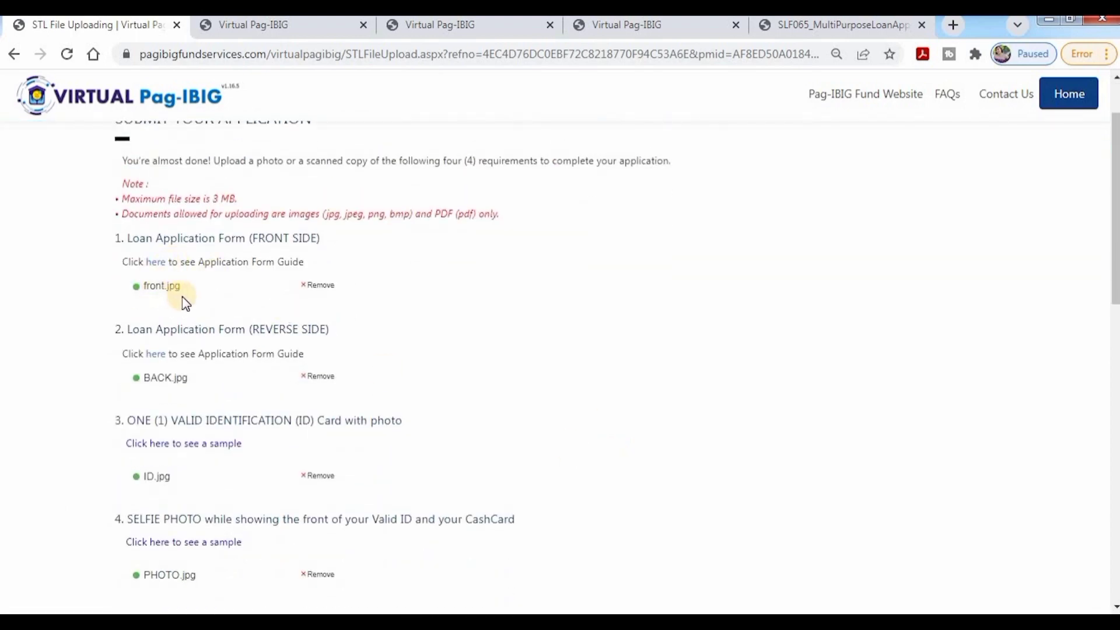
scroll(231, 397, "down", 1)
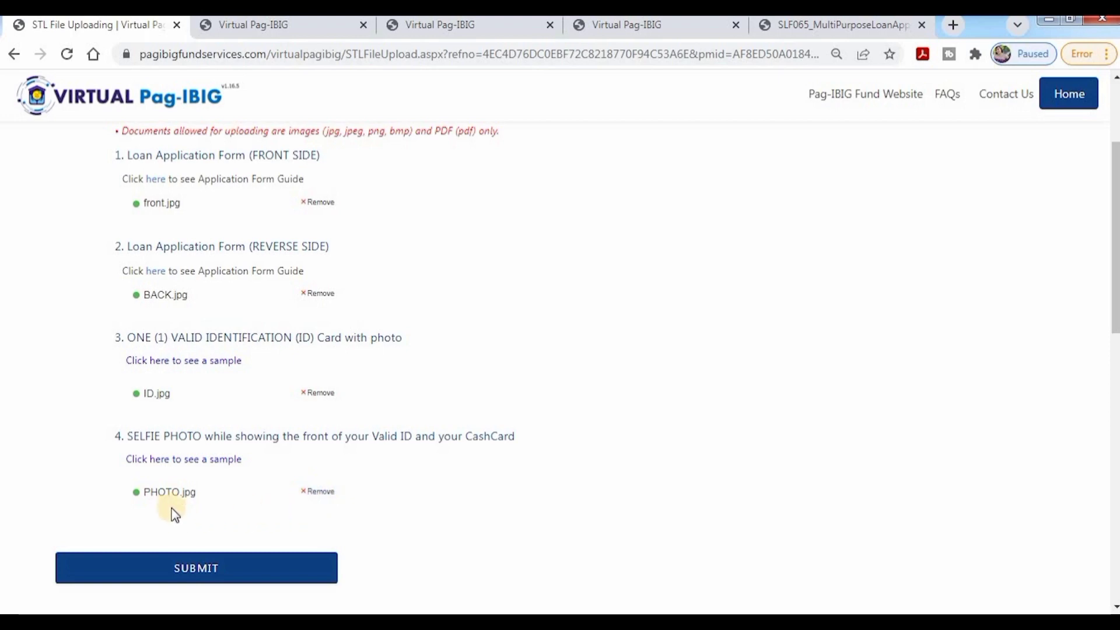
- Submit the short-term loan application and confirm the 'Submit your application?' prompt
left_click(257, 565)
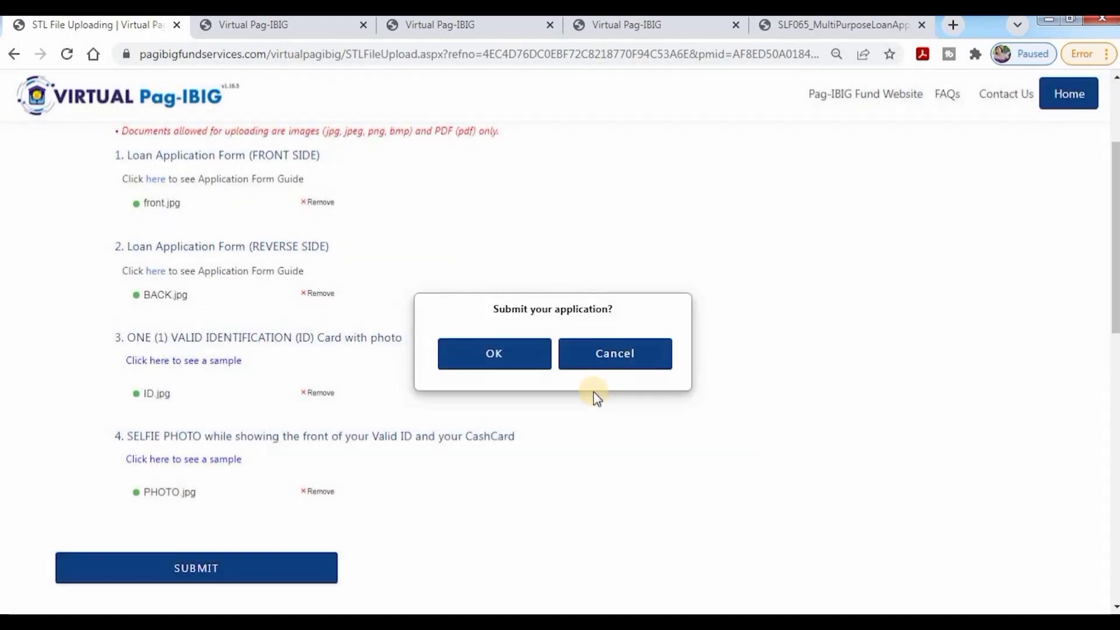
left_click(508, 354)
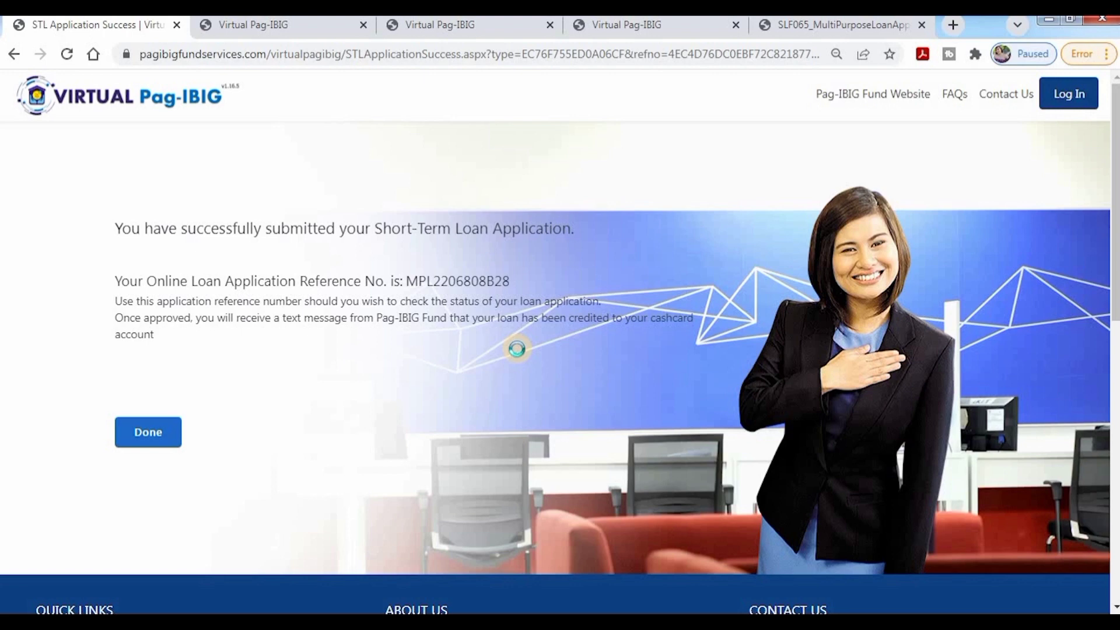
- Close the success page and open View Loan Status from the Apply for and Manage Loans menu
left_click(154, 432)
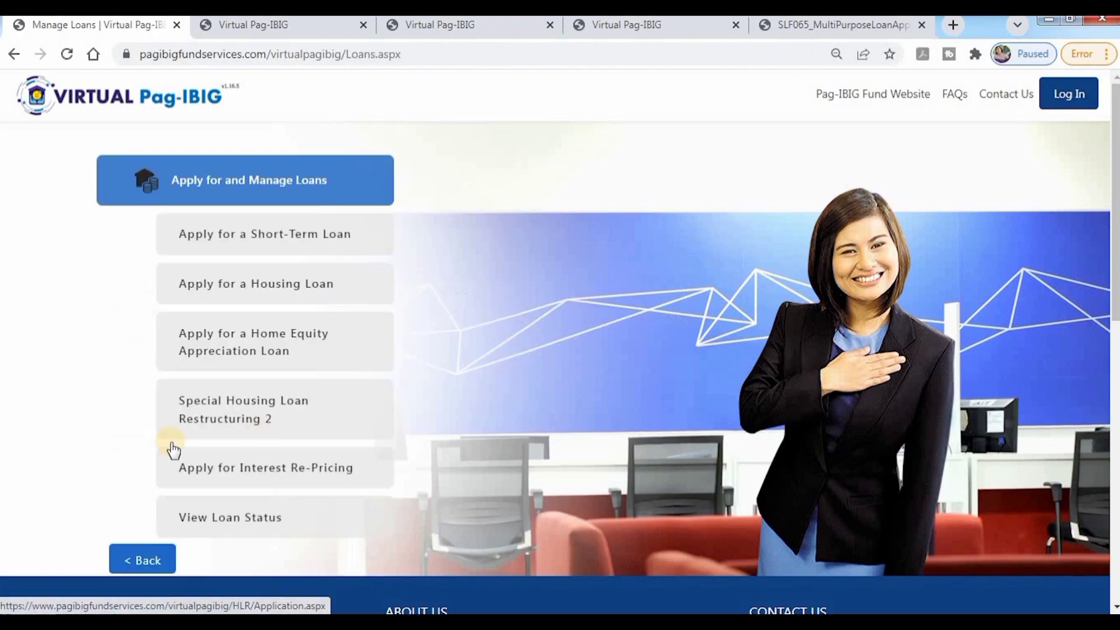
scroll(475, 446, "down", 2)
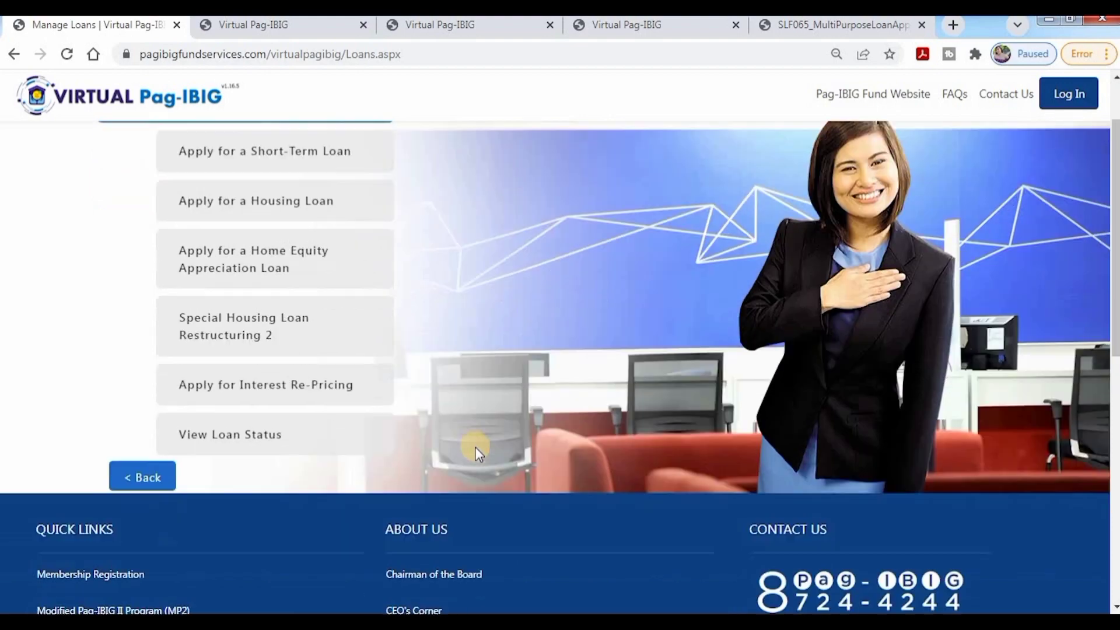
scroll(475, 446, "up", 1)
scroll(474, 447, "up", 1)
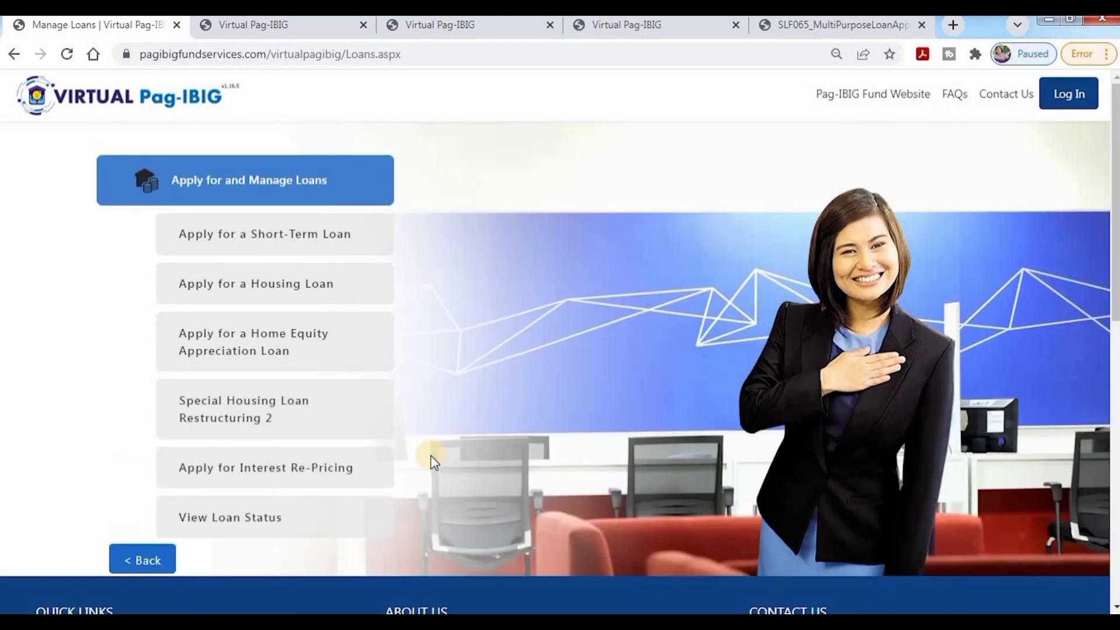
left_click(274, 519)
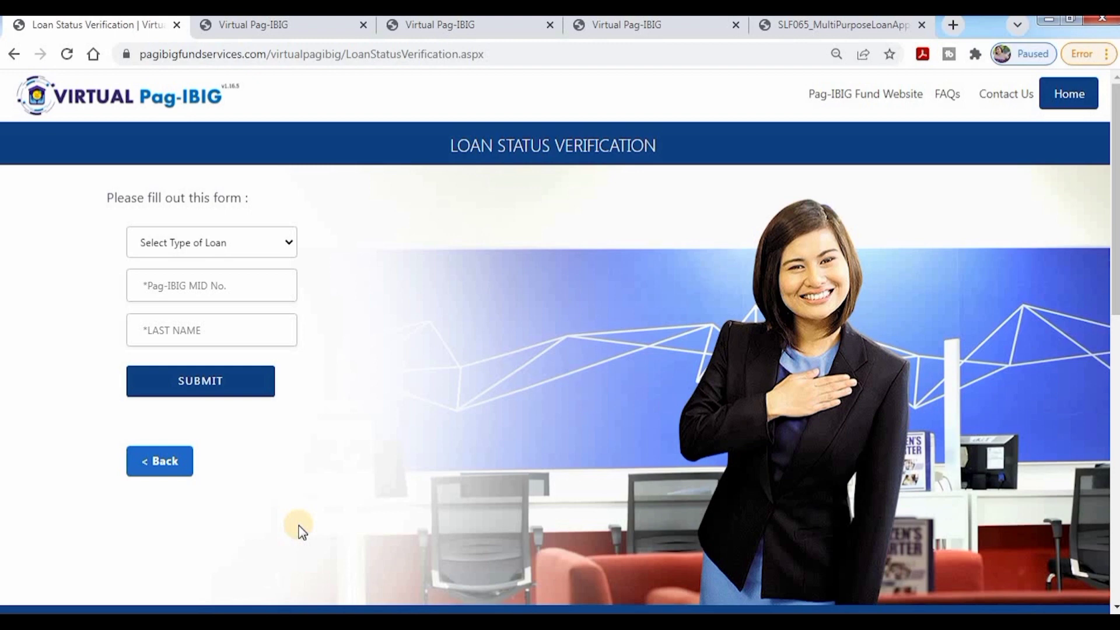
- Submit a status check for Multi-Purpose Loan (MPL) with the member's MID No. and last name
left_click(206, 243)
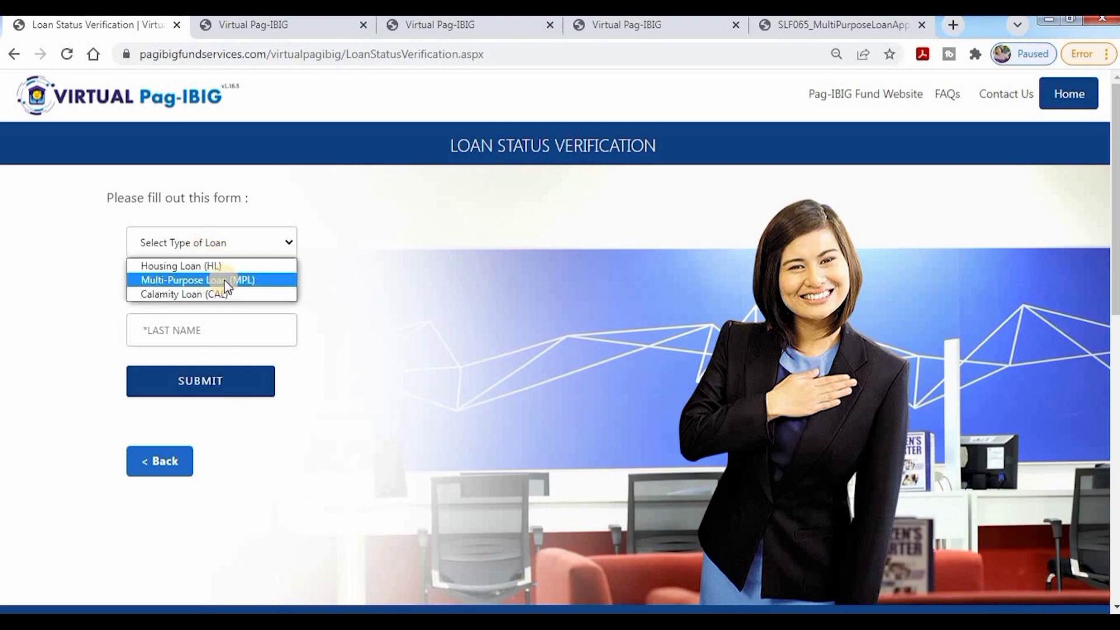
left_click(225, 281)
left_click(208, 280)
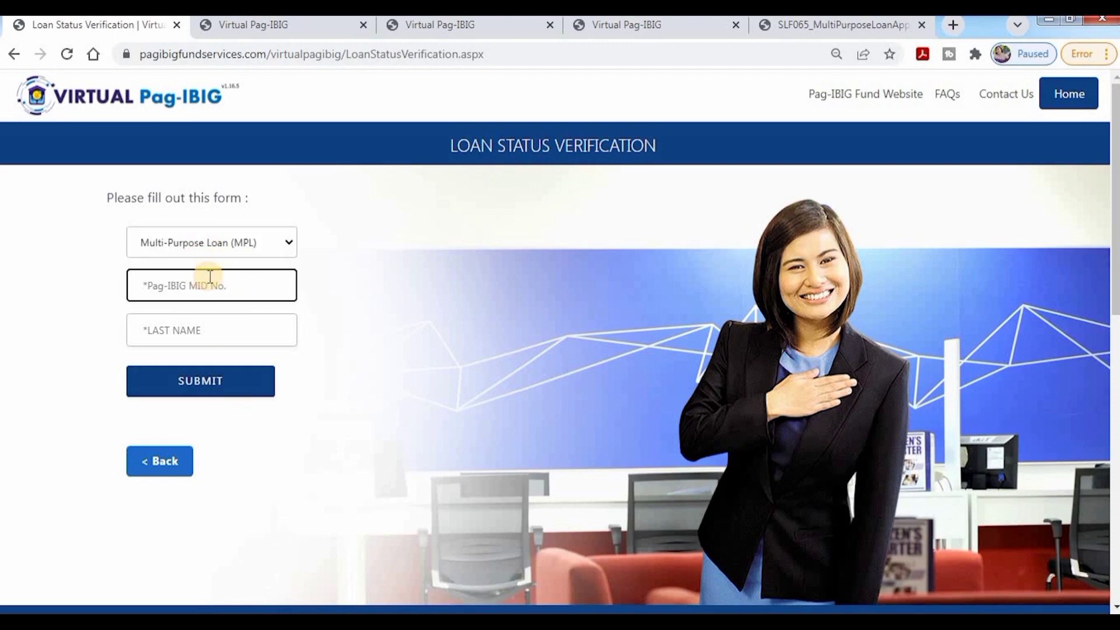
type("1")
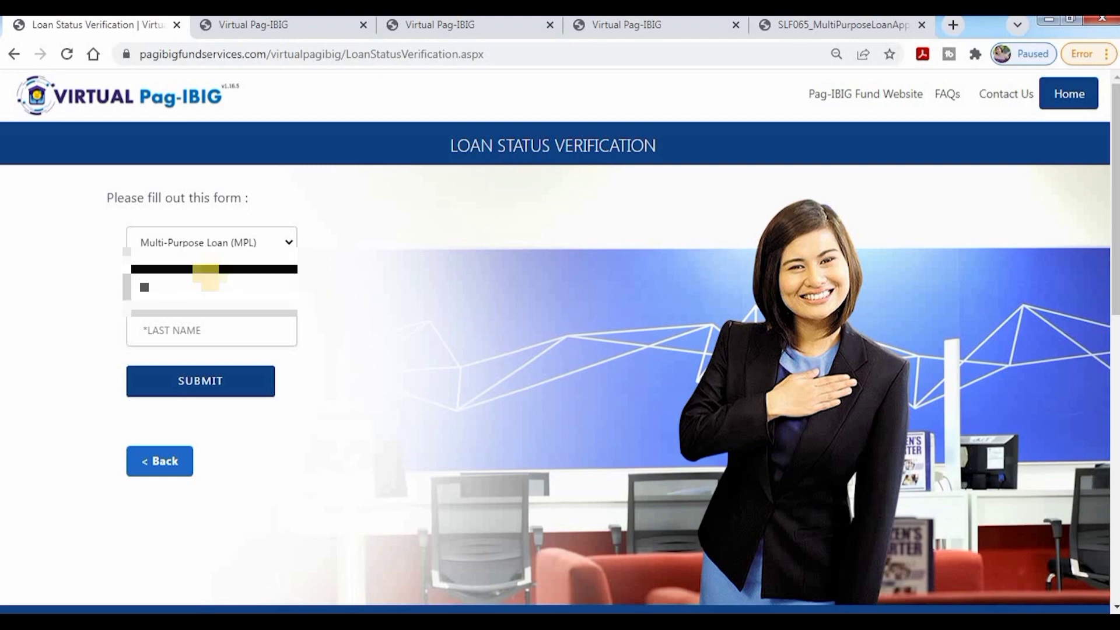
type("210")
left_click(221, 330)
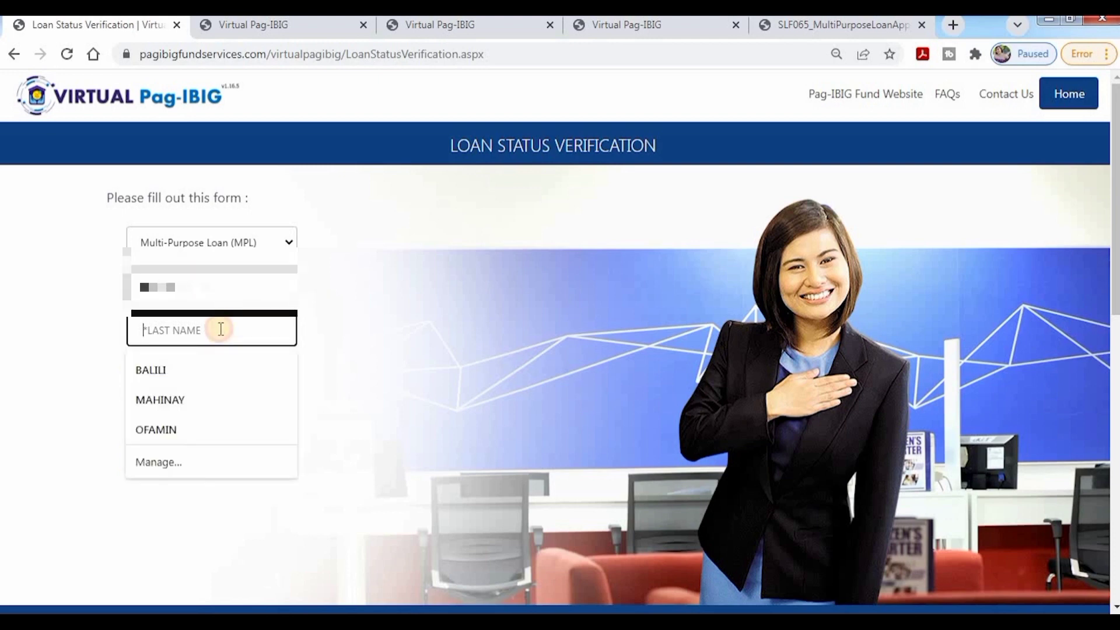
type("CENDING")
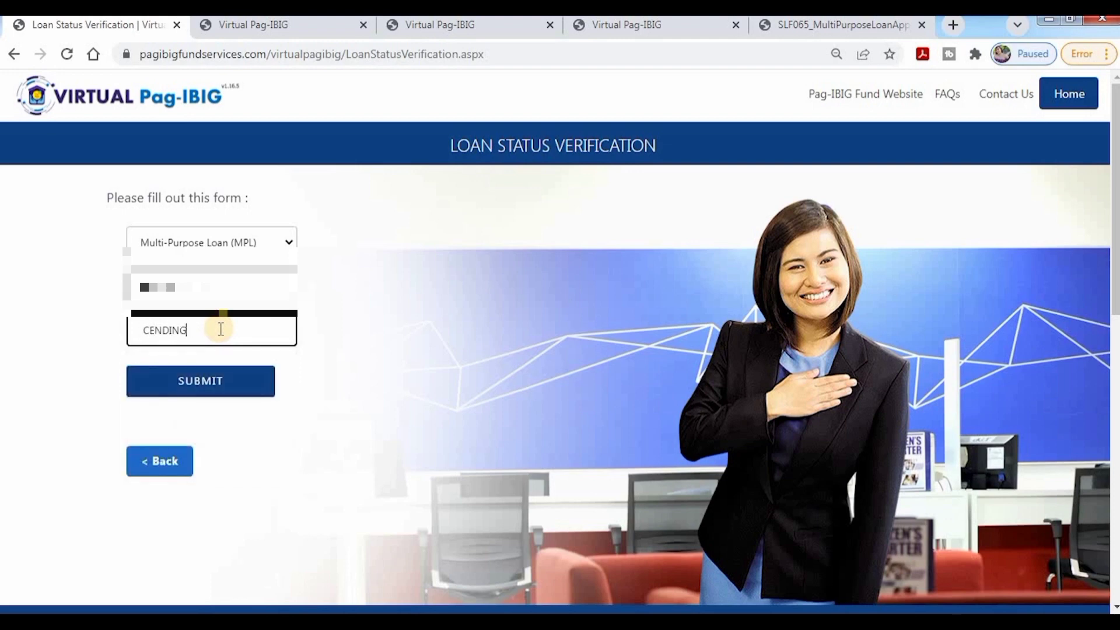
left_click(269, 389)
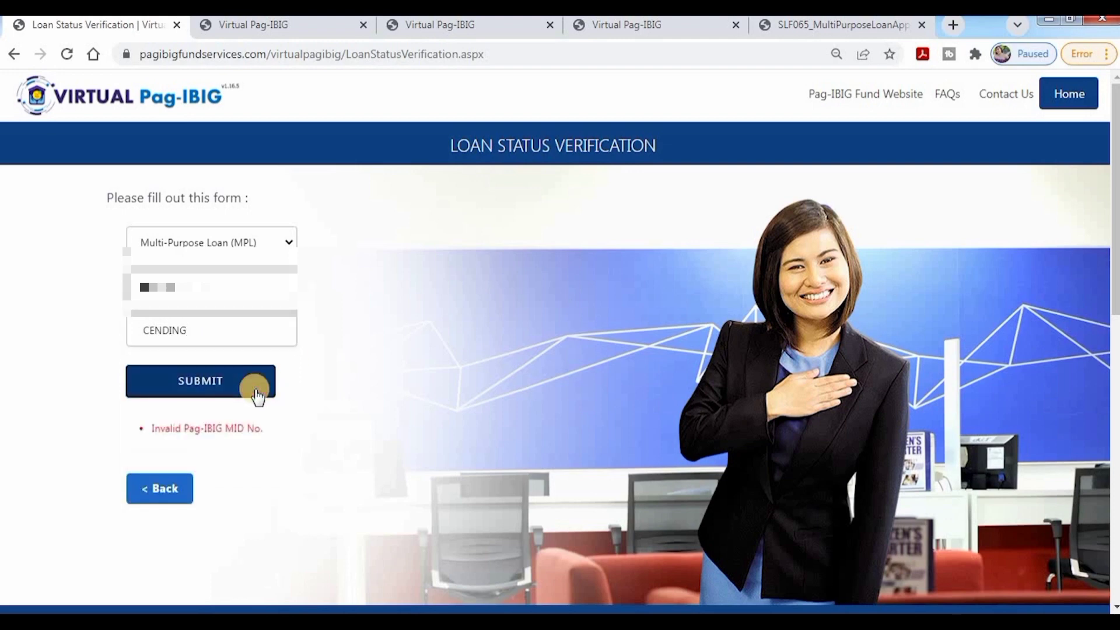
- Correct the rejected MID No. and resubmit so the tracker shows the loan as Received
left_click(212, 277)
left_click_drag(220, 277, 94, 272)
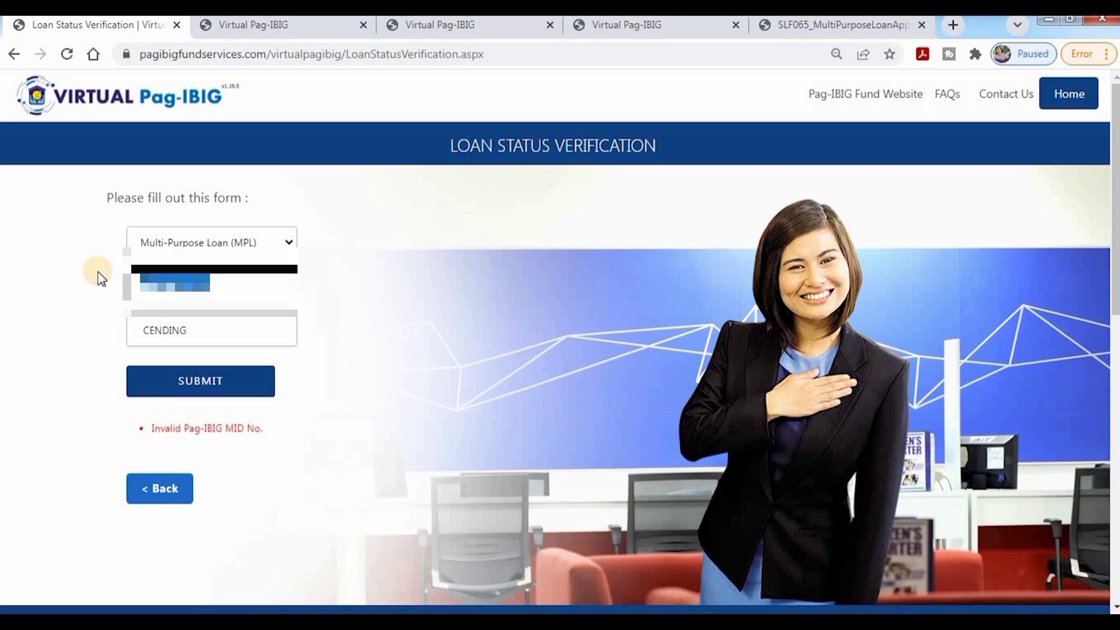
type("121")
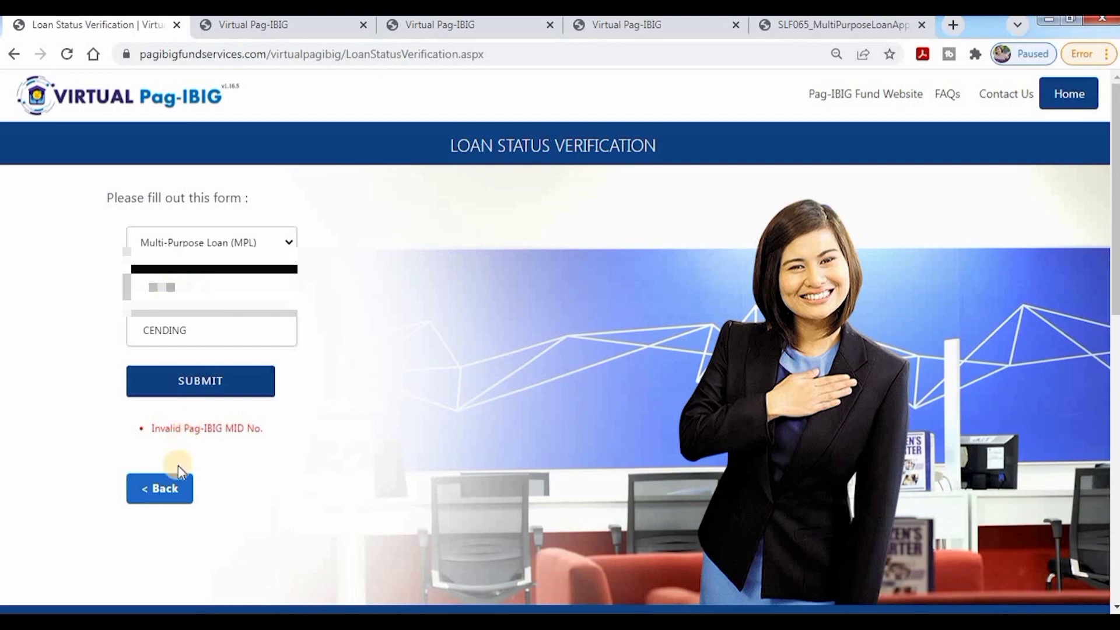
left_click(191, 382)
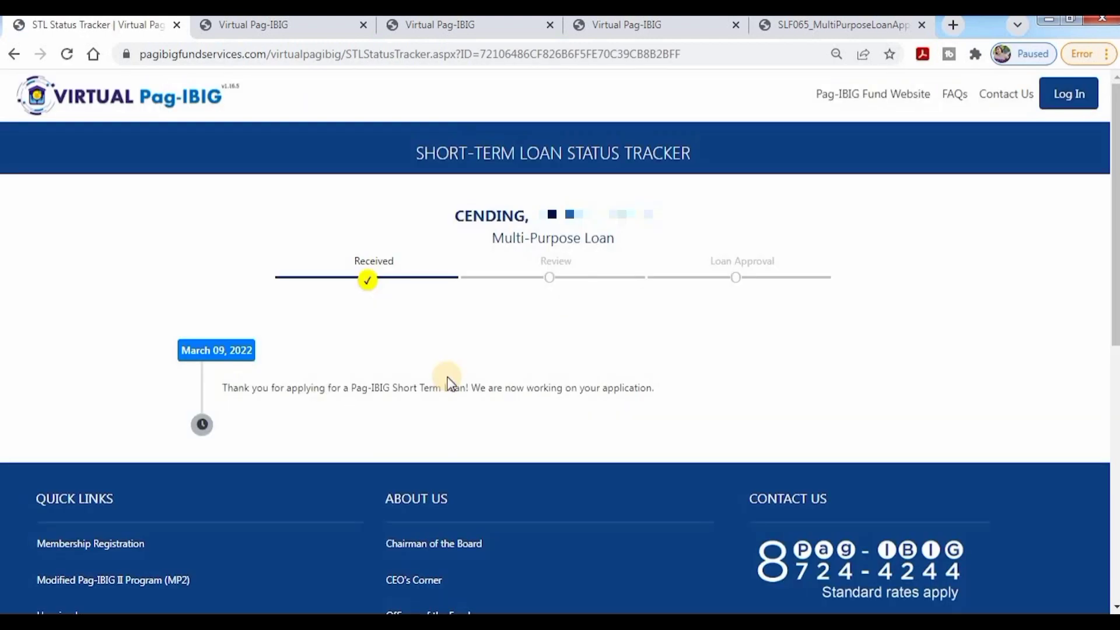